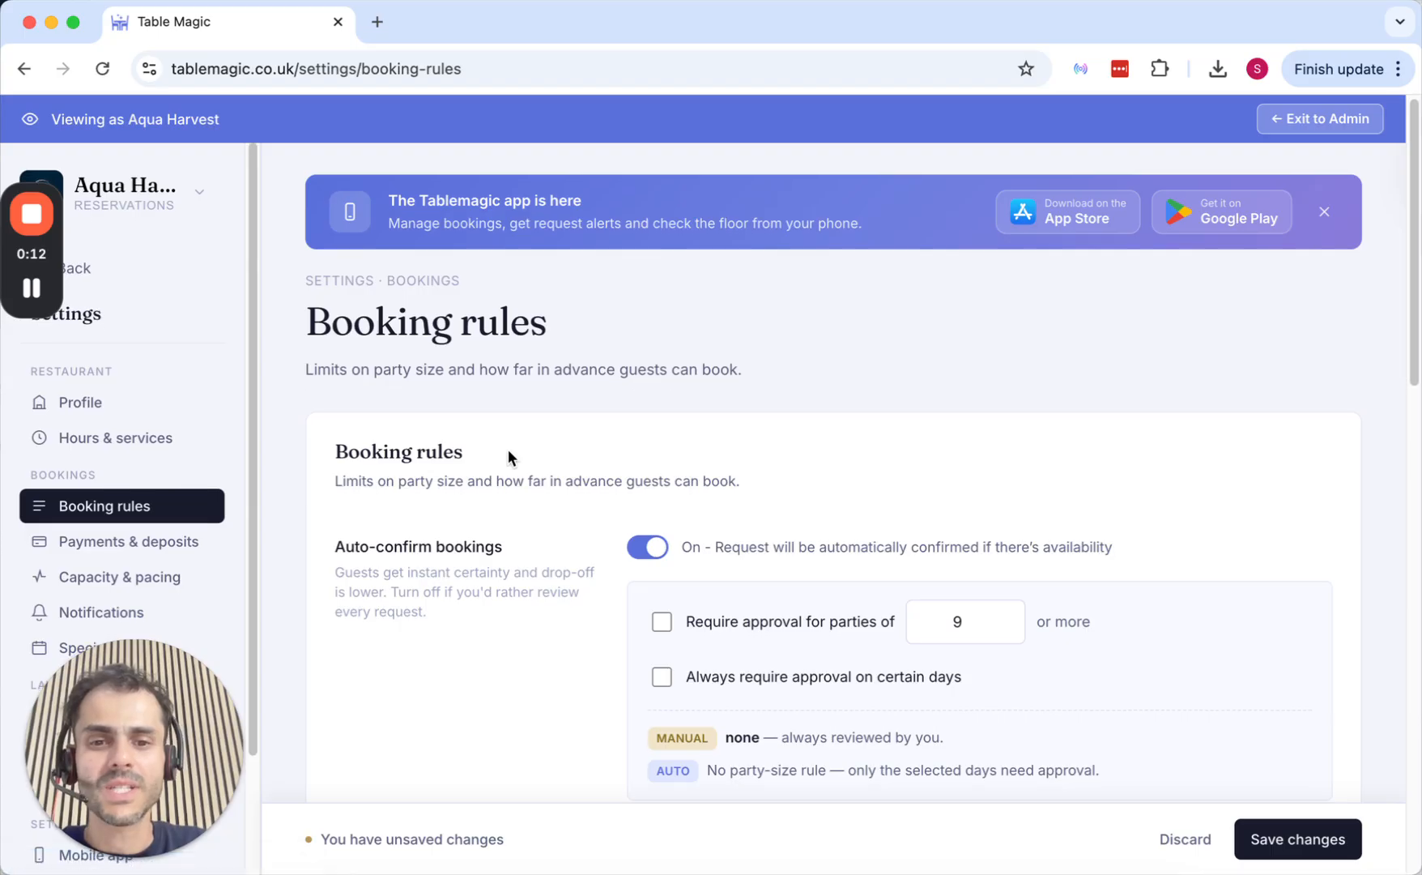
Switch auto-confirm bookings off and back on
scroll(507, 456, down, 2)
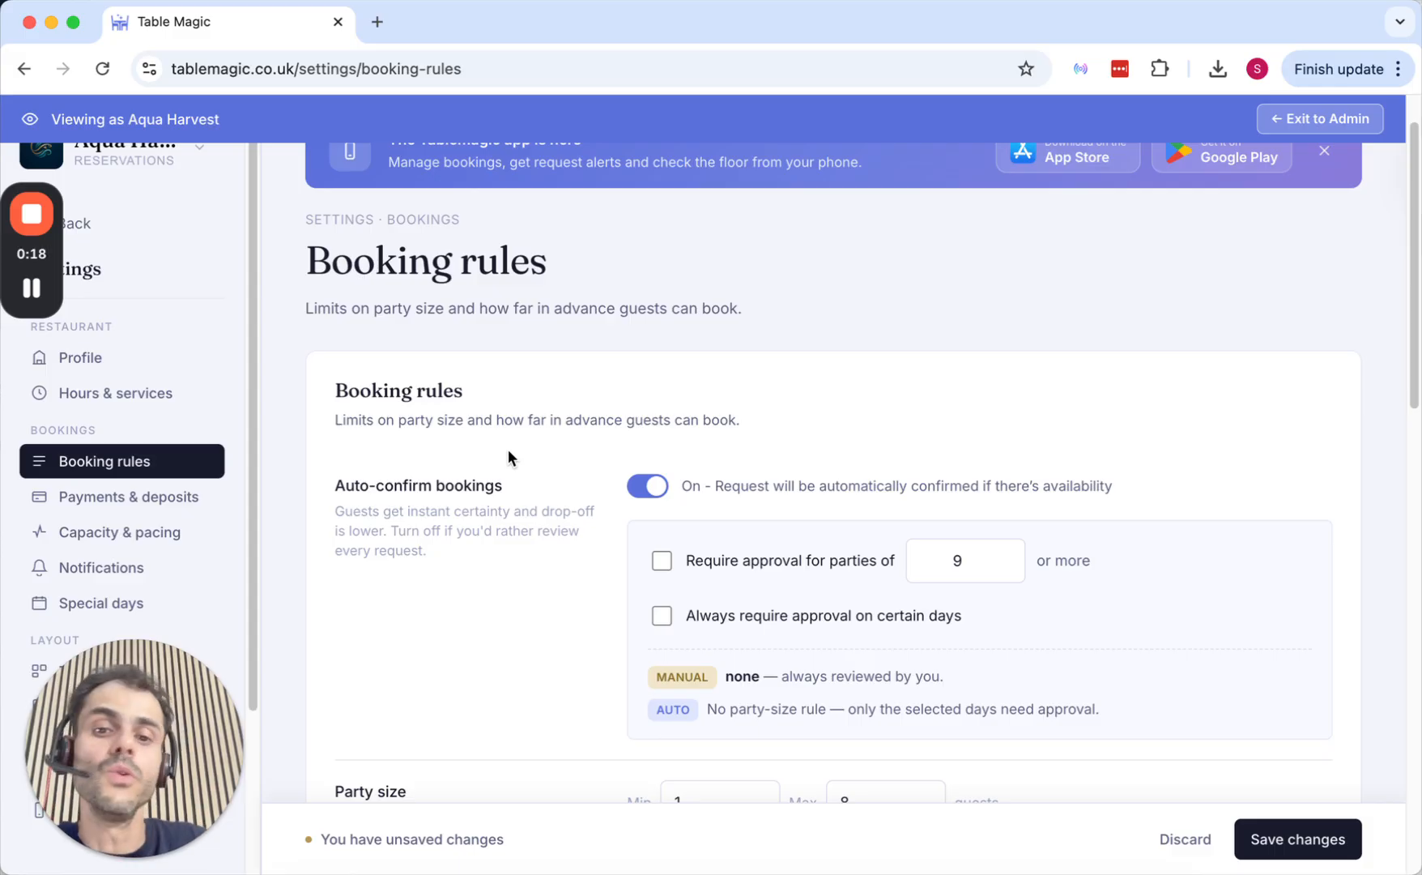
click(640, 485)
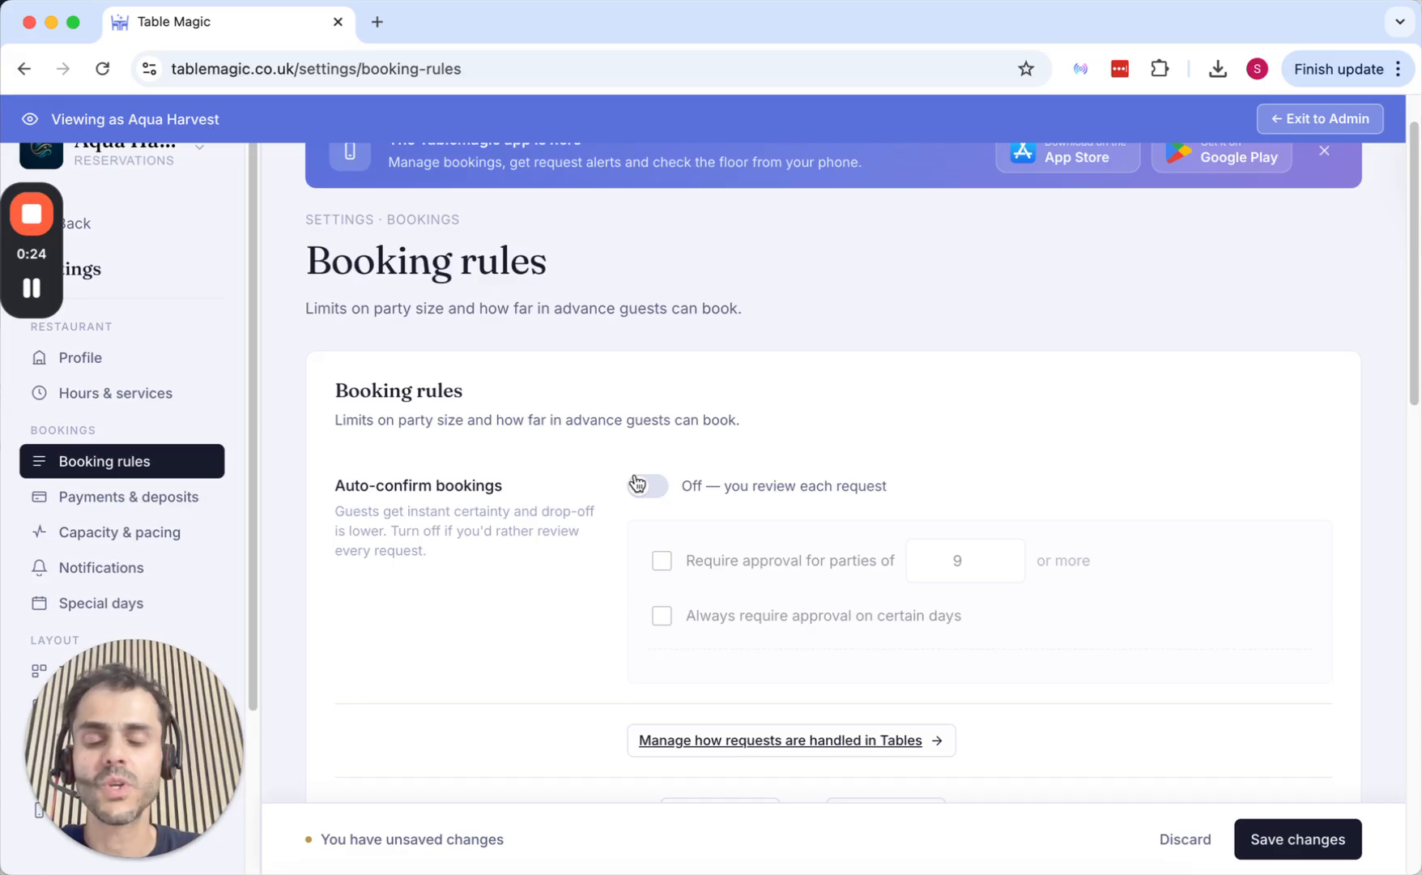
click(640, 485)
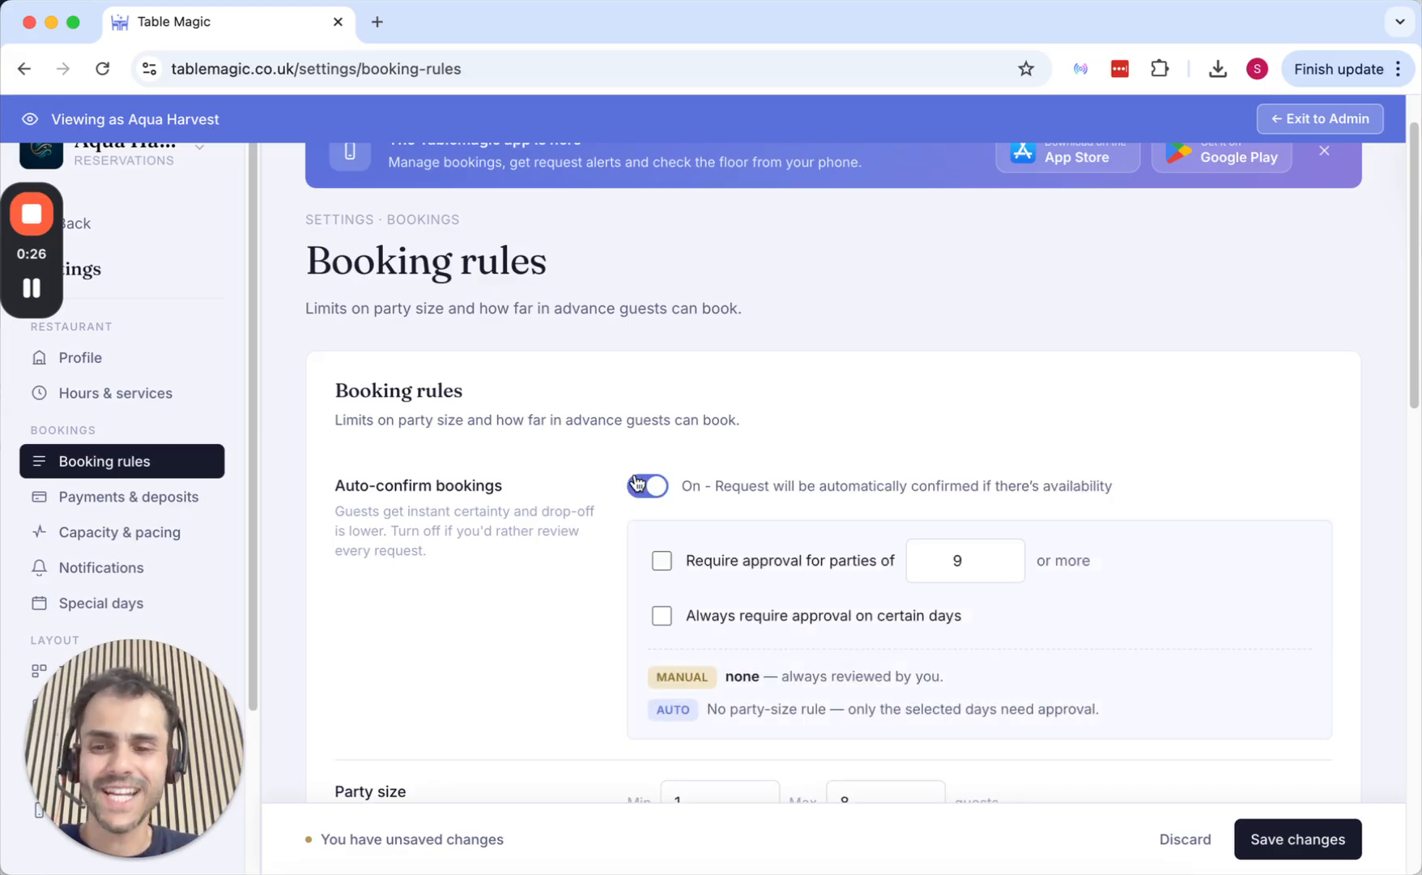
Require approval for parties of 9 or more, and always require approval on Saturday and Sunday
click(706, 561)
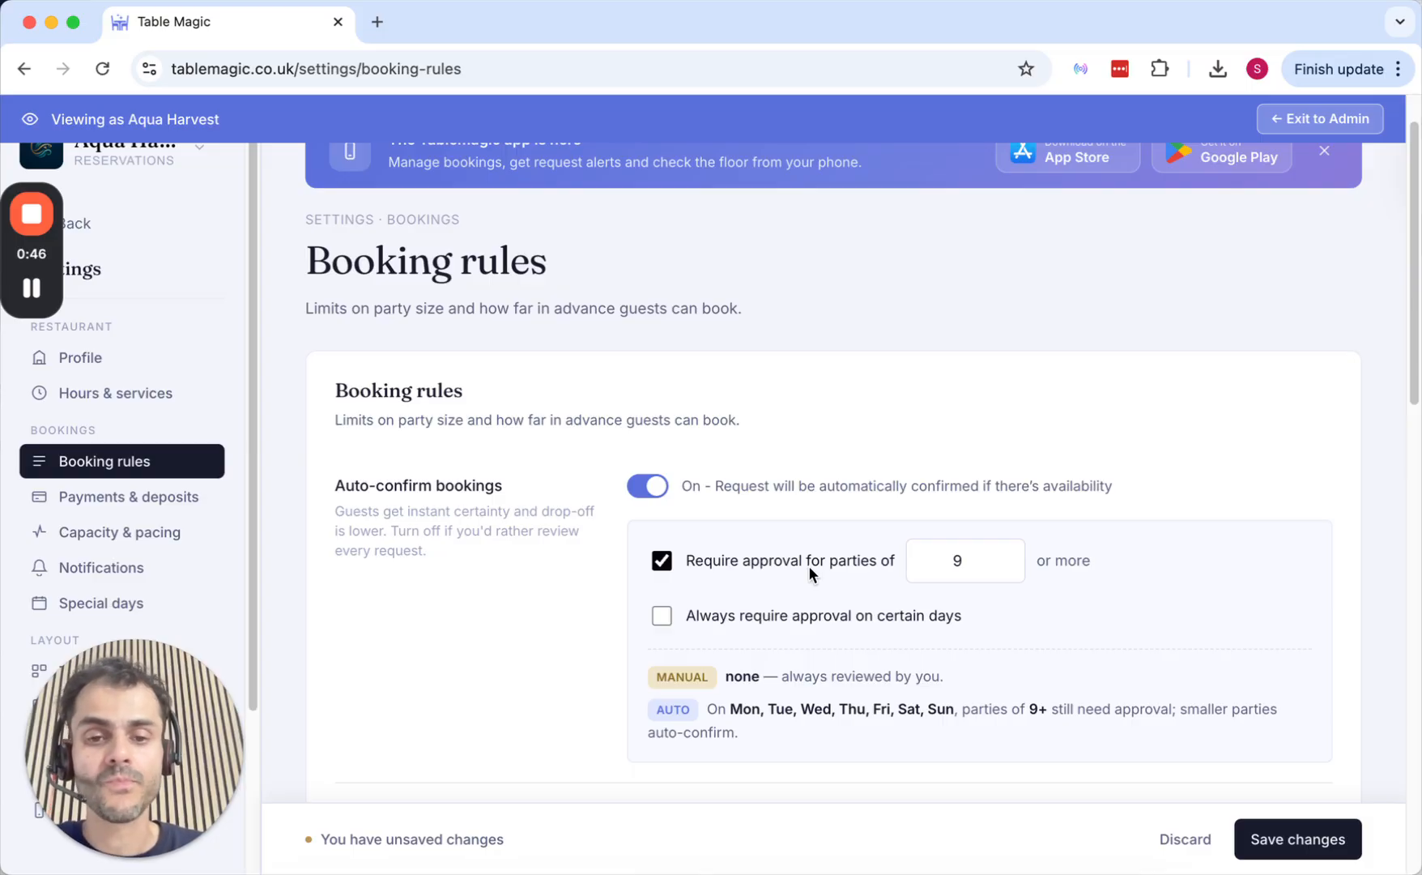
click(765, 615)
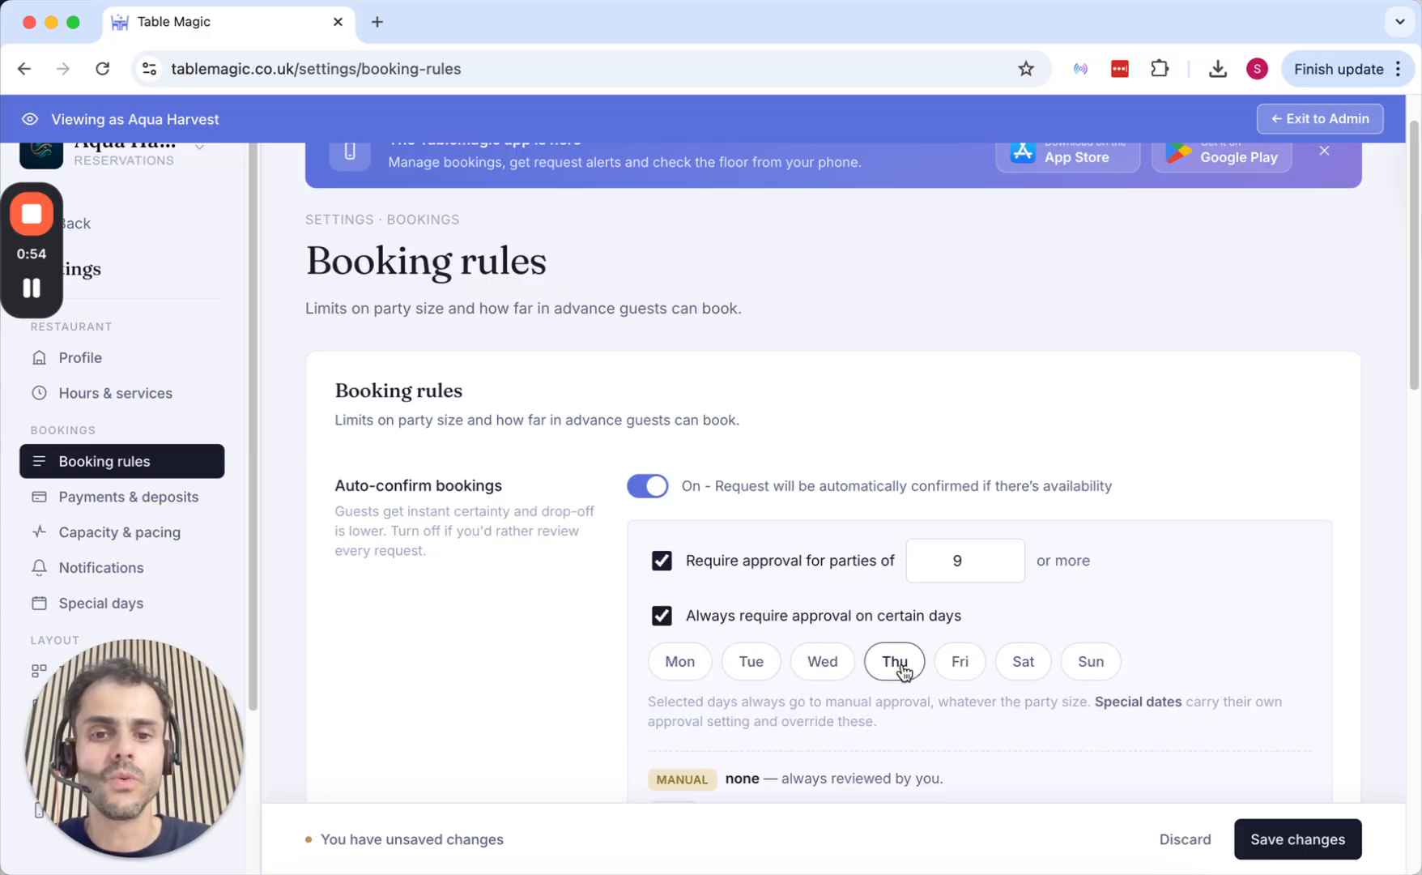
scroll(903, 672, down, 3)
click(1024, 538)
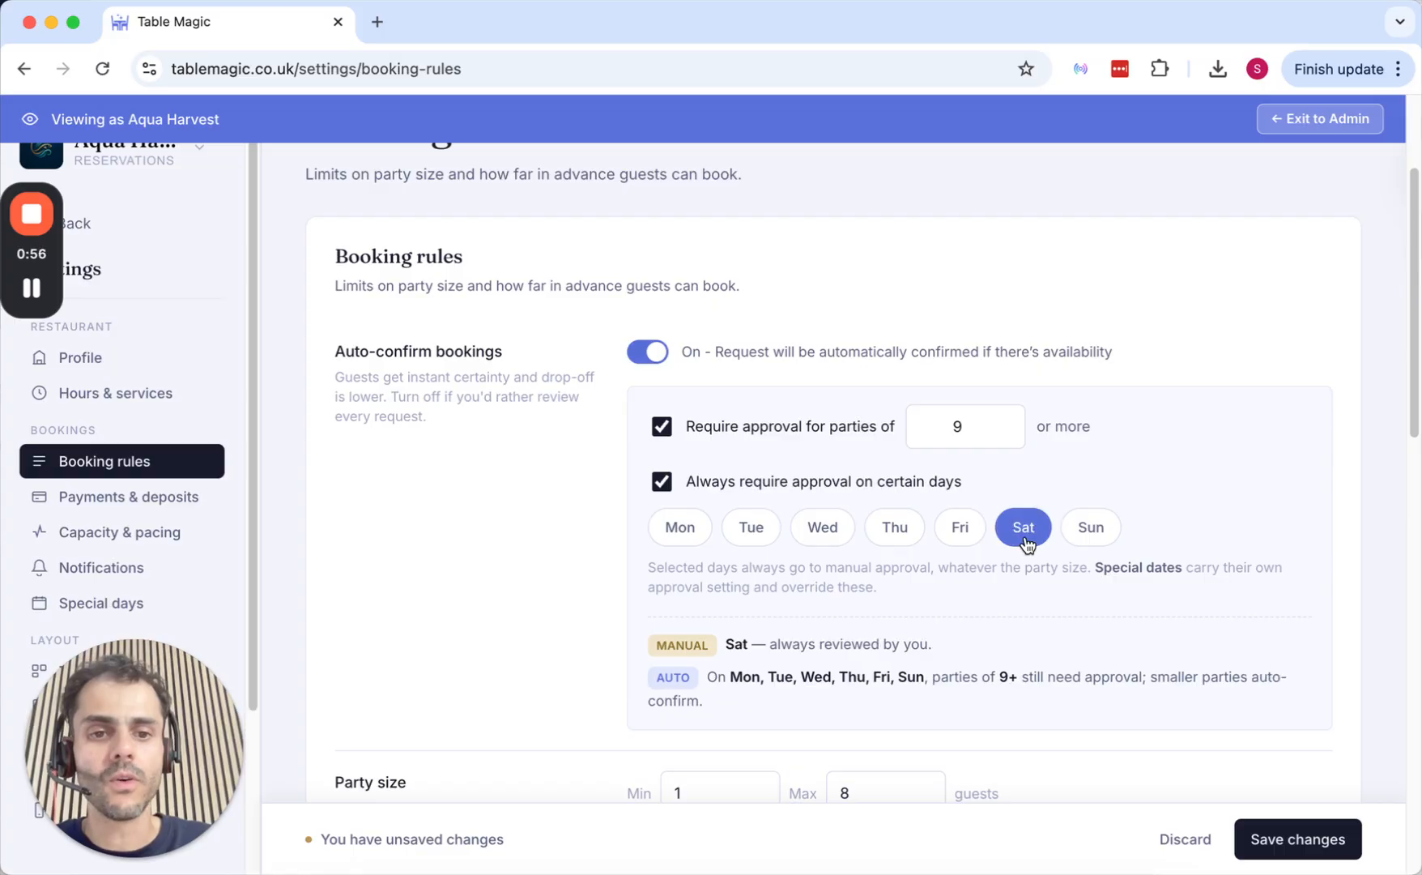
click(1077, 542)
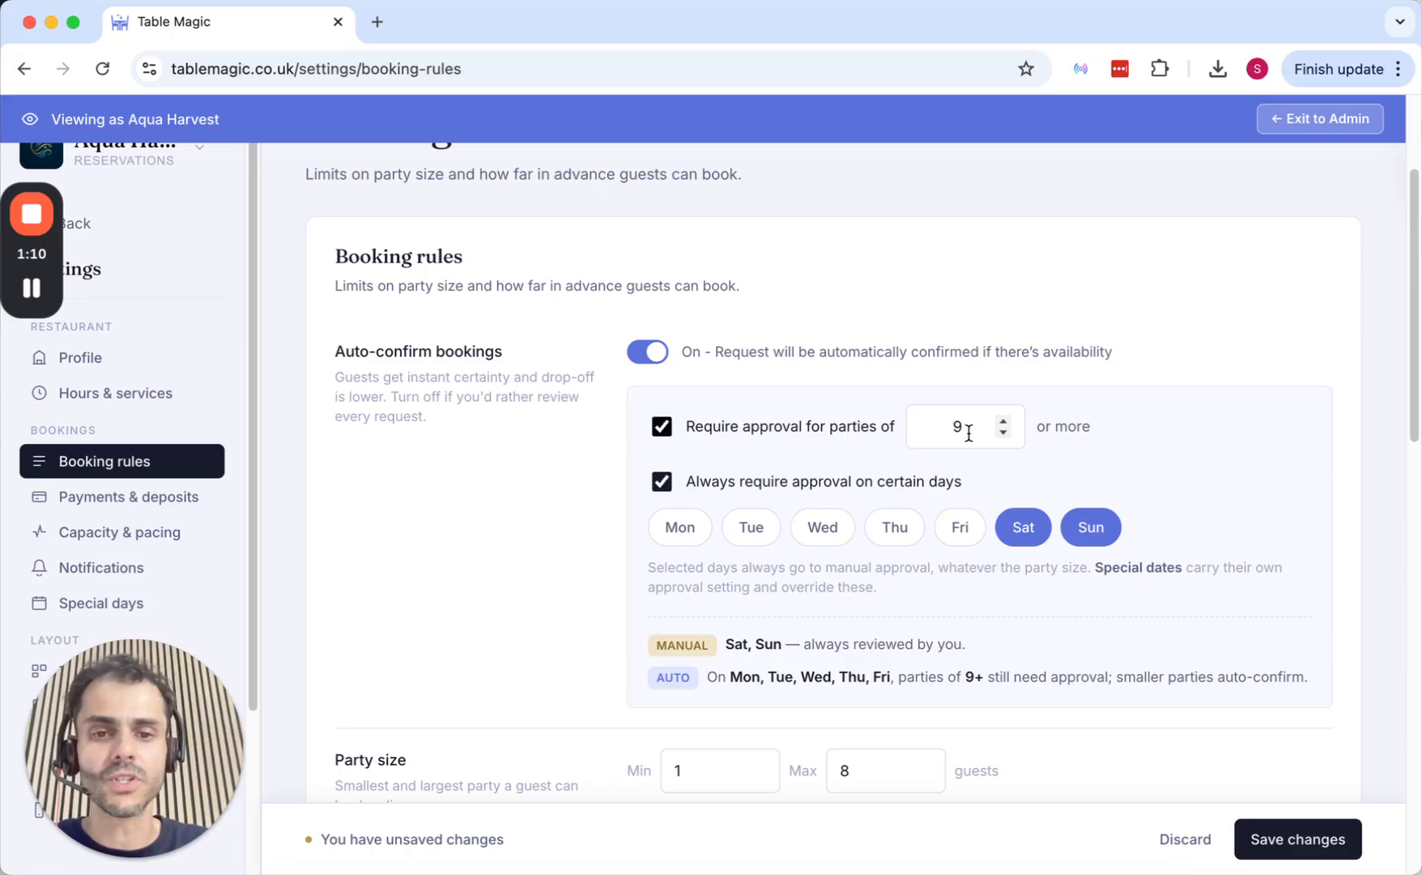
Turn off the party-size approval rule and check the minimum and maximum party size settings
click(819, 434)
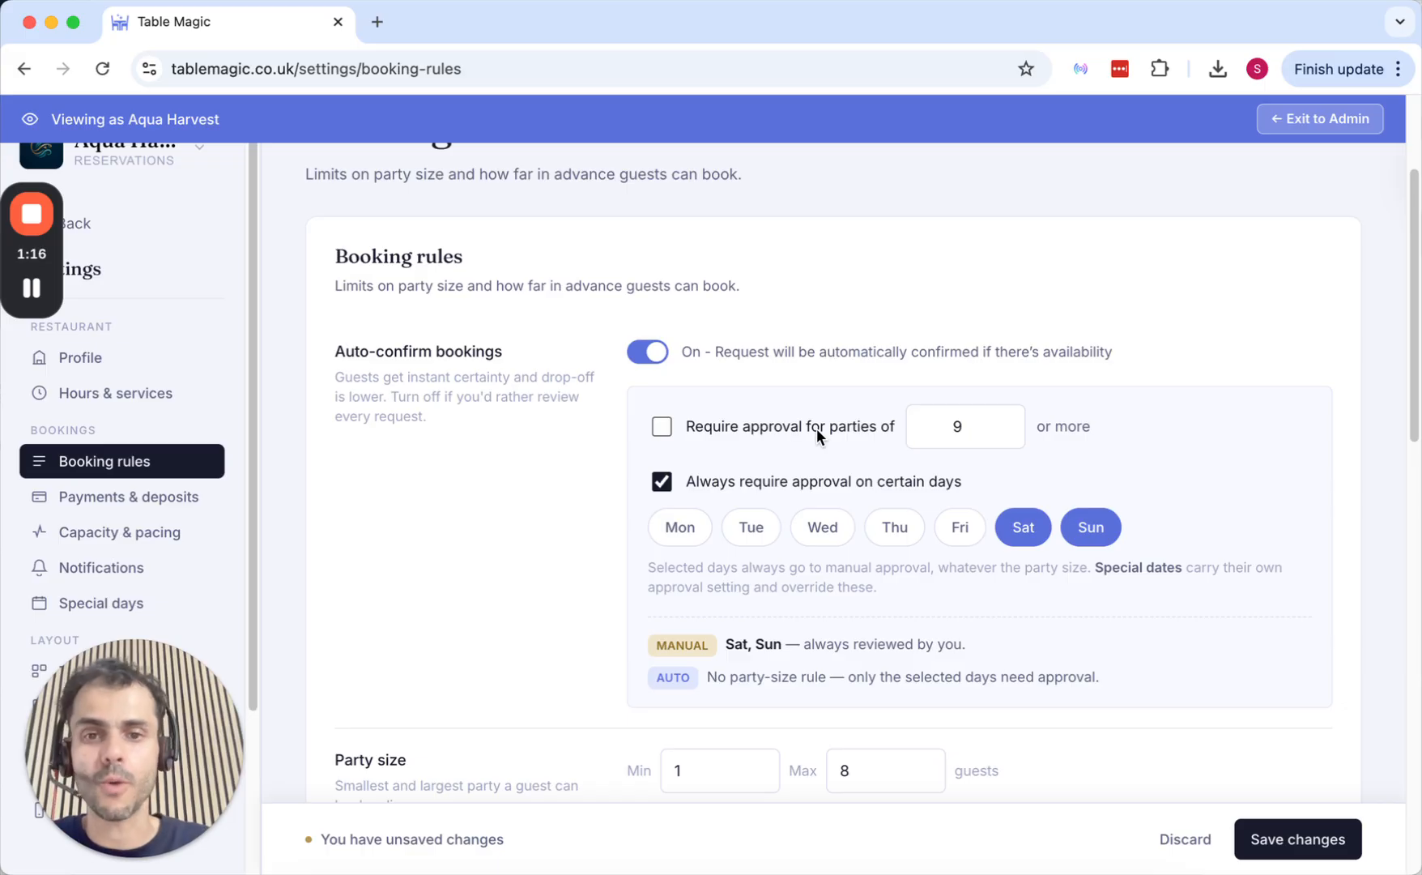
scroll(684, 376, down, 2)
scroll(684, 376, down, 4)
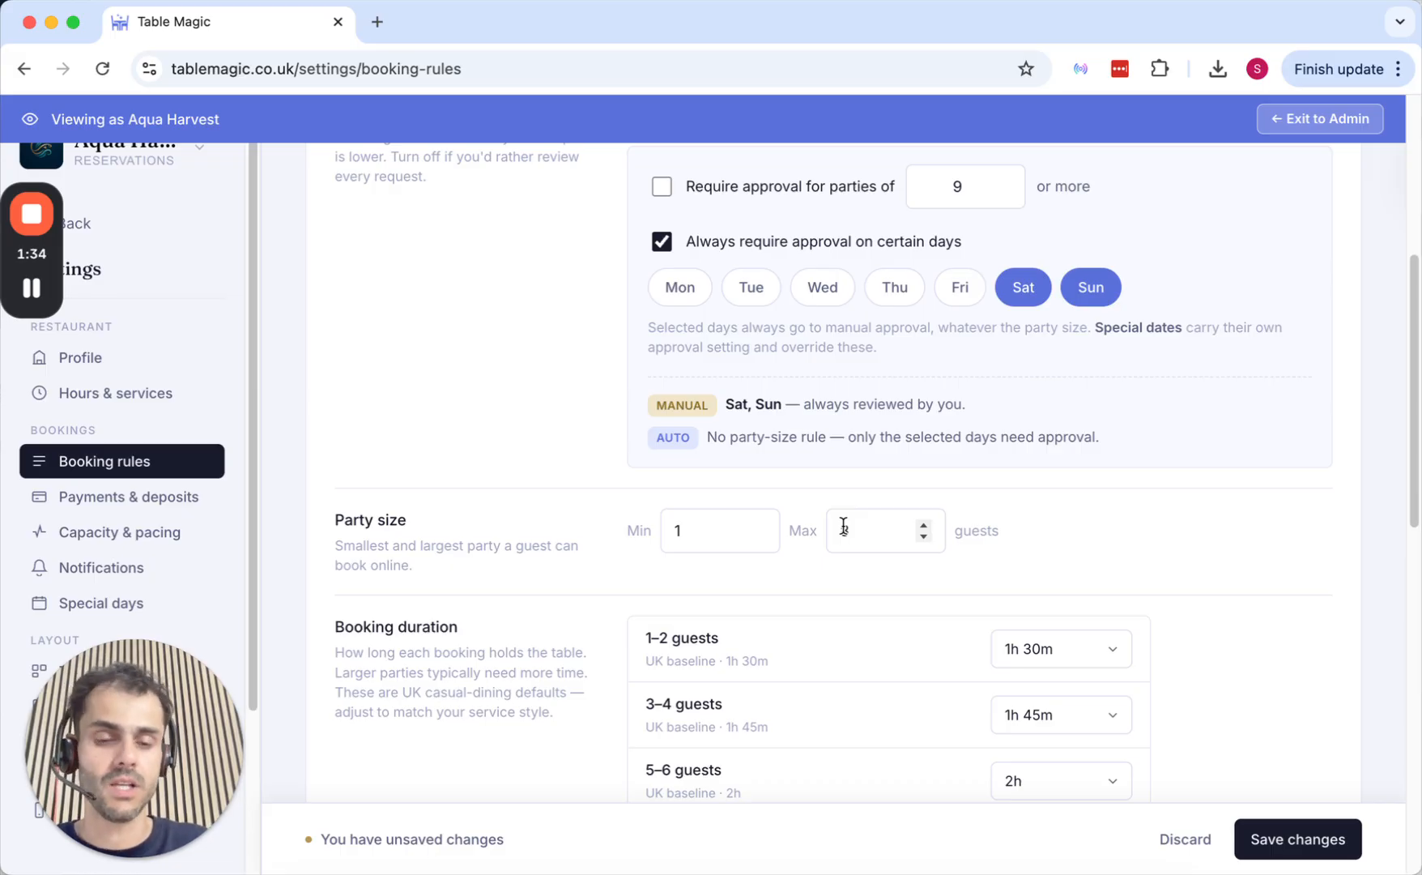
text(8)
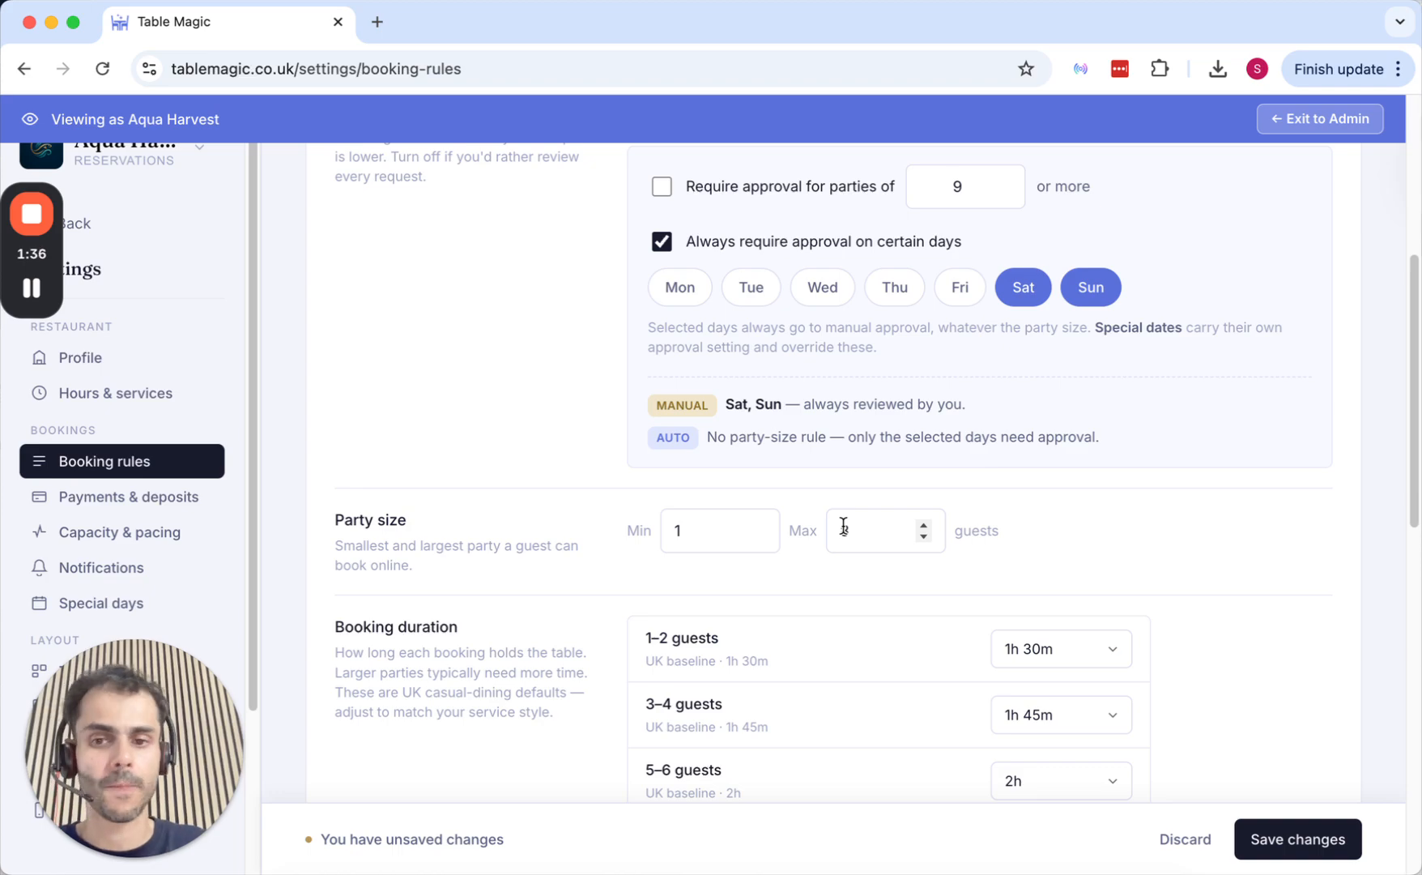
Look through the booking duration options for 1–2 guests, keeping 1h 30m, and check the buffer between bookings
scroll(842, 526, down, 3)
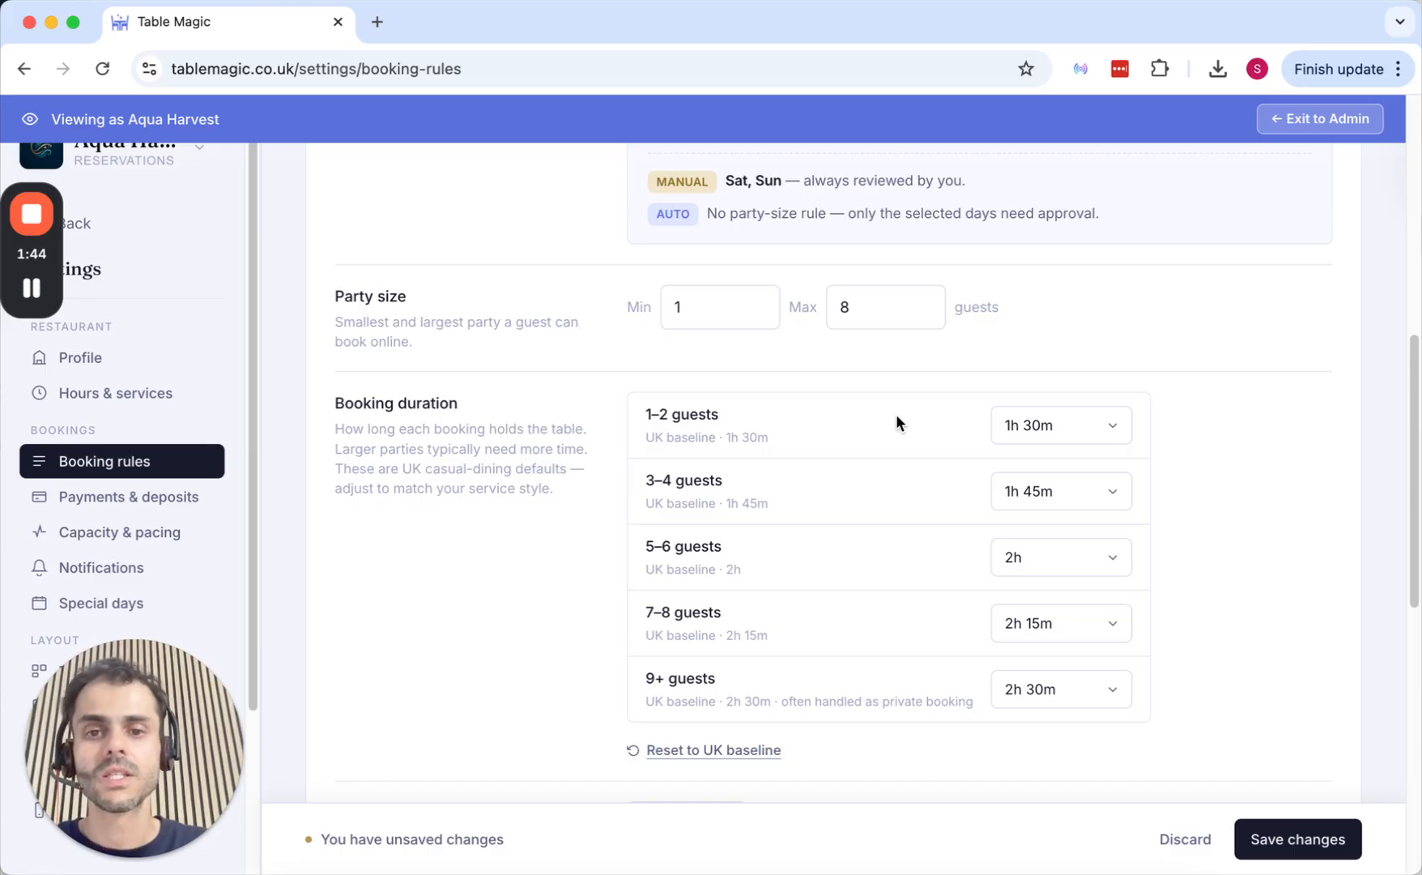
click(1079, 442)
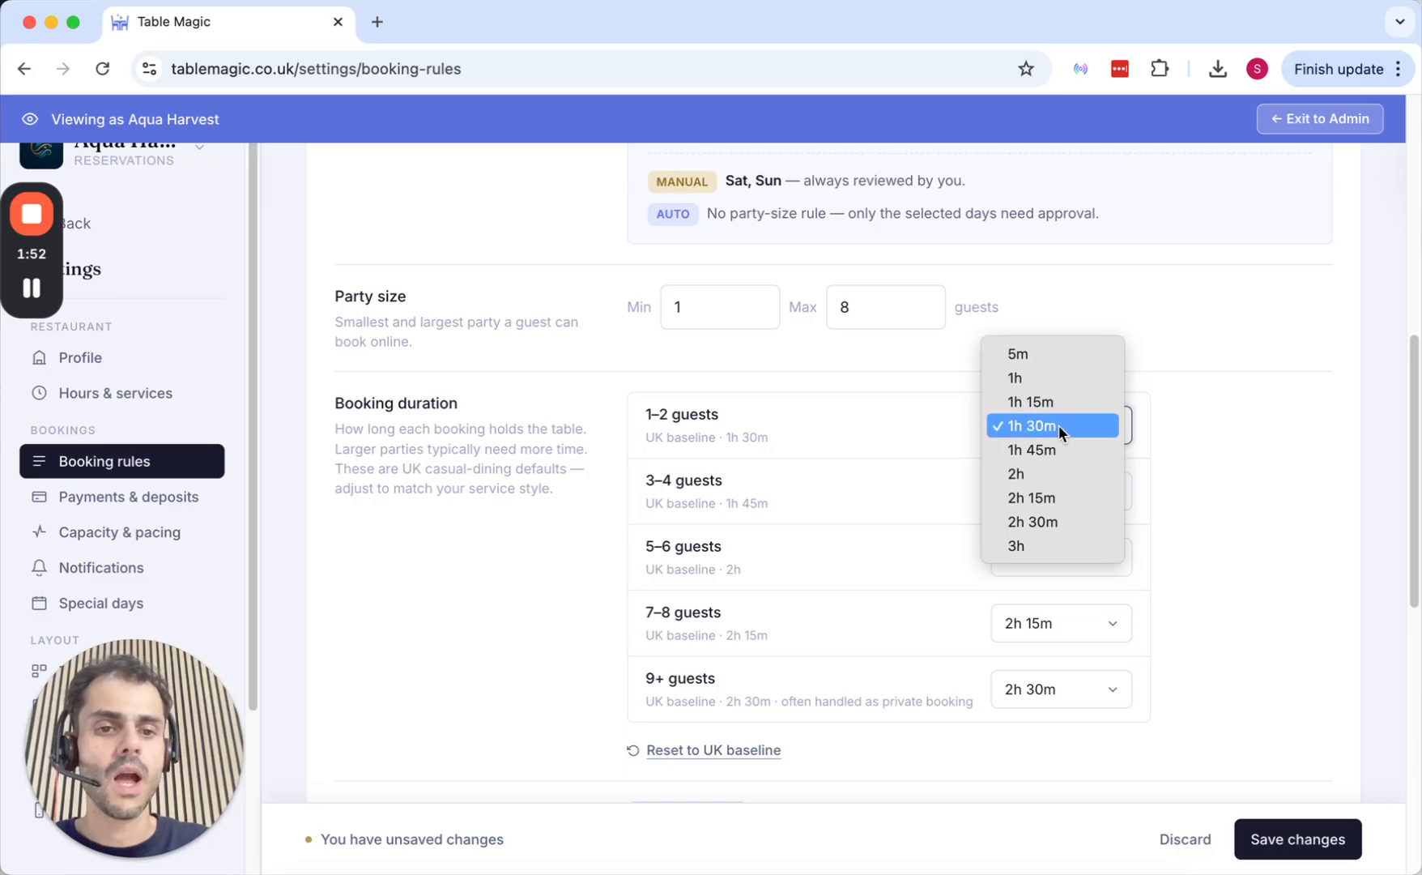
click(1058, 426)
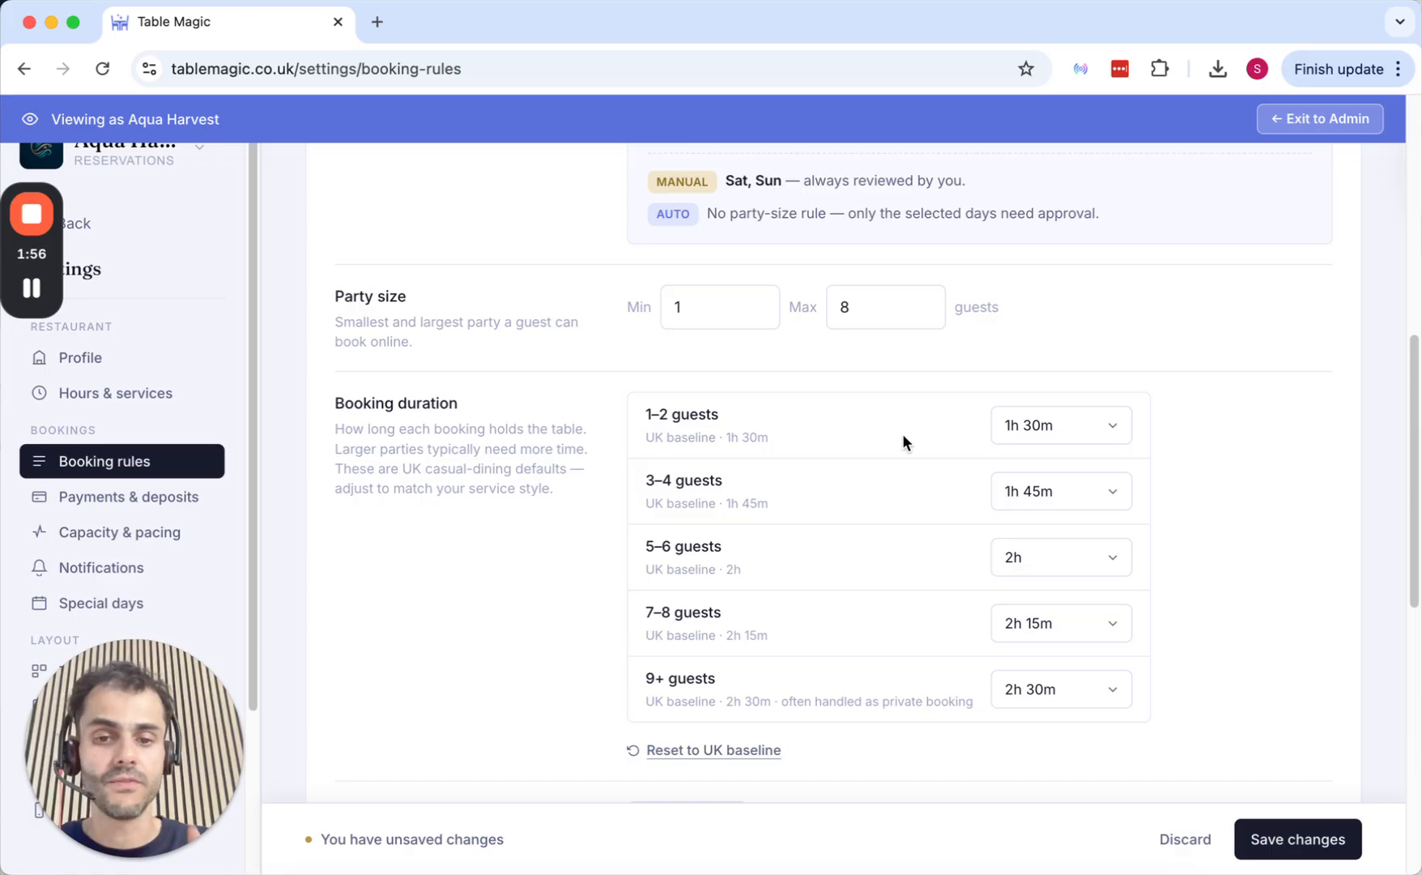
scroll(902, 441, down, 3)
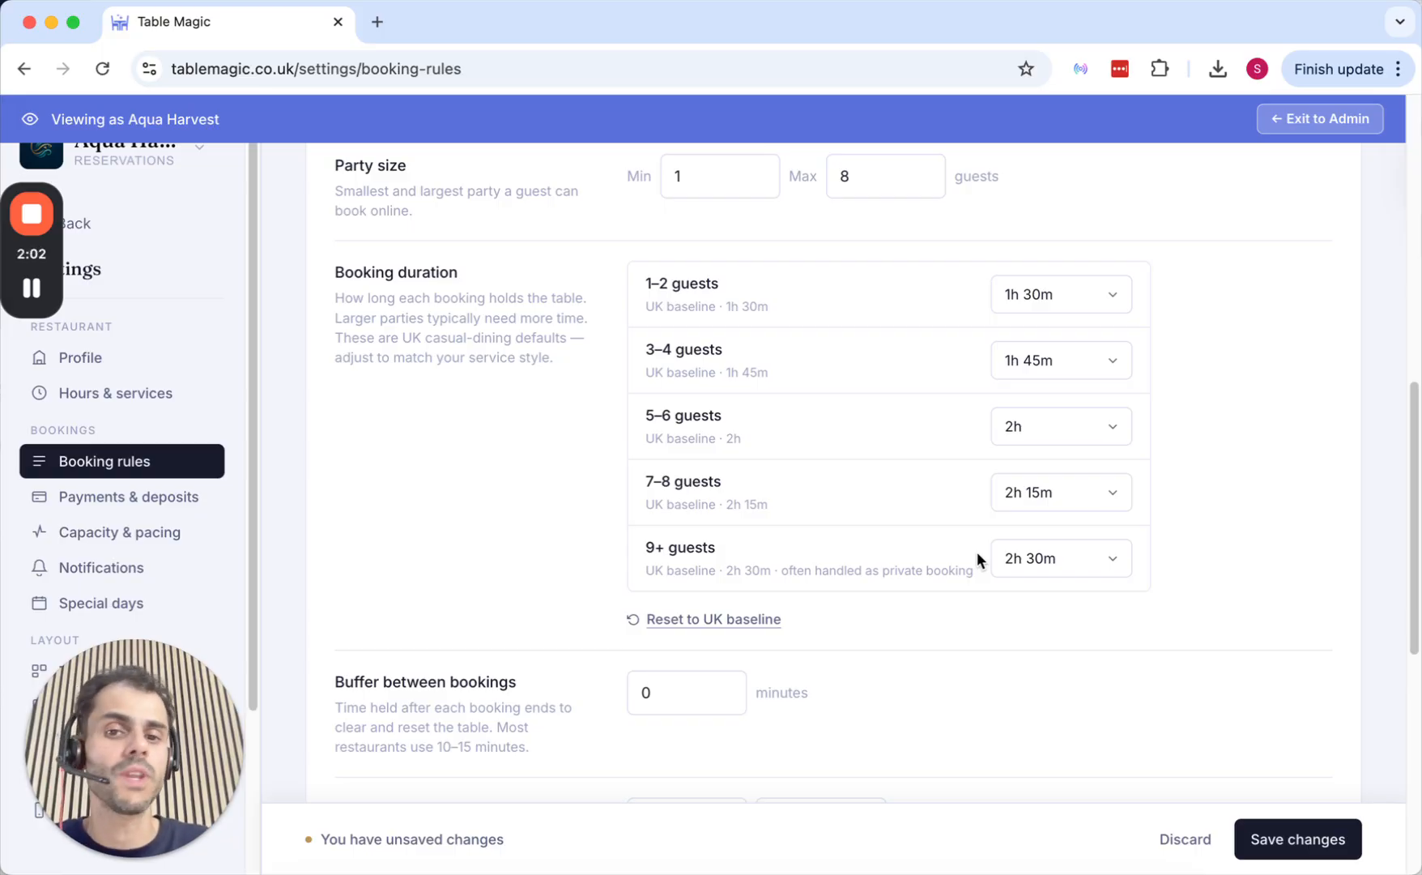
scroll(976, 558, down, 1)
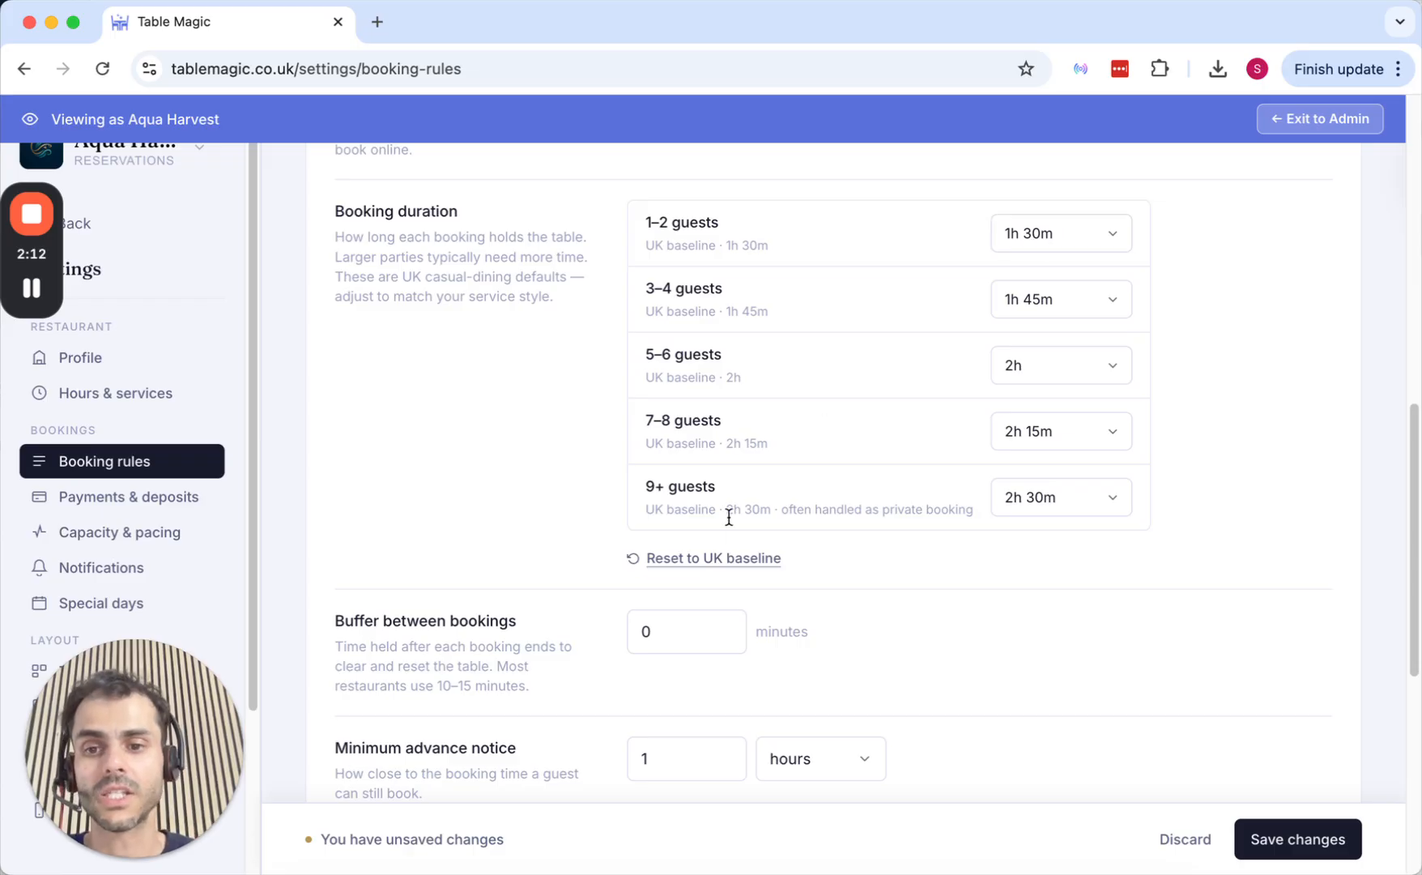
click(686, 632)
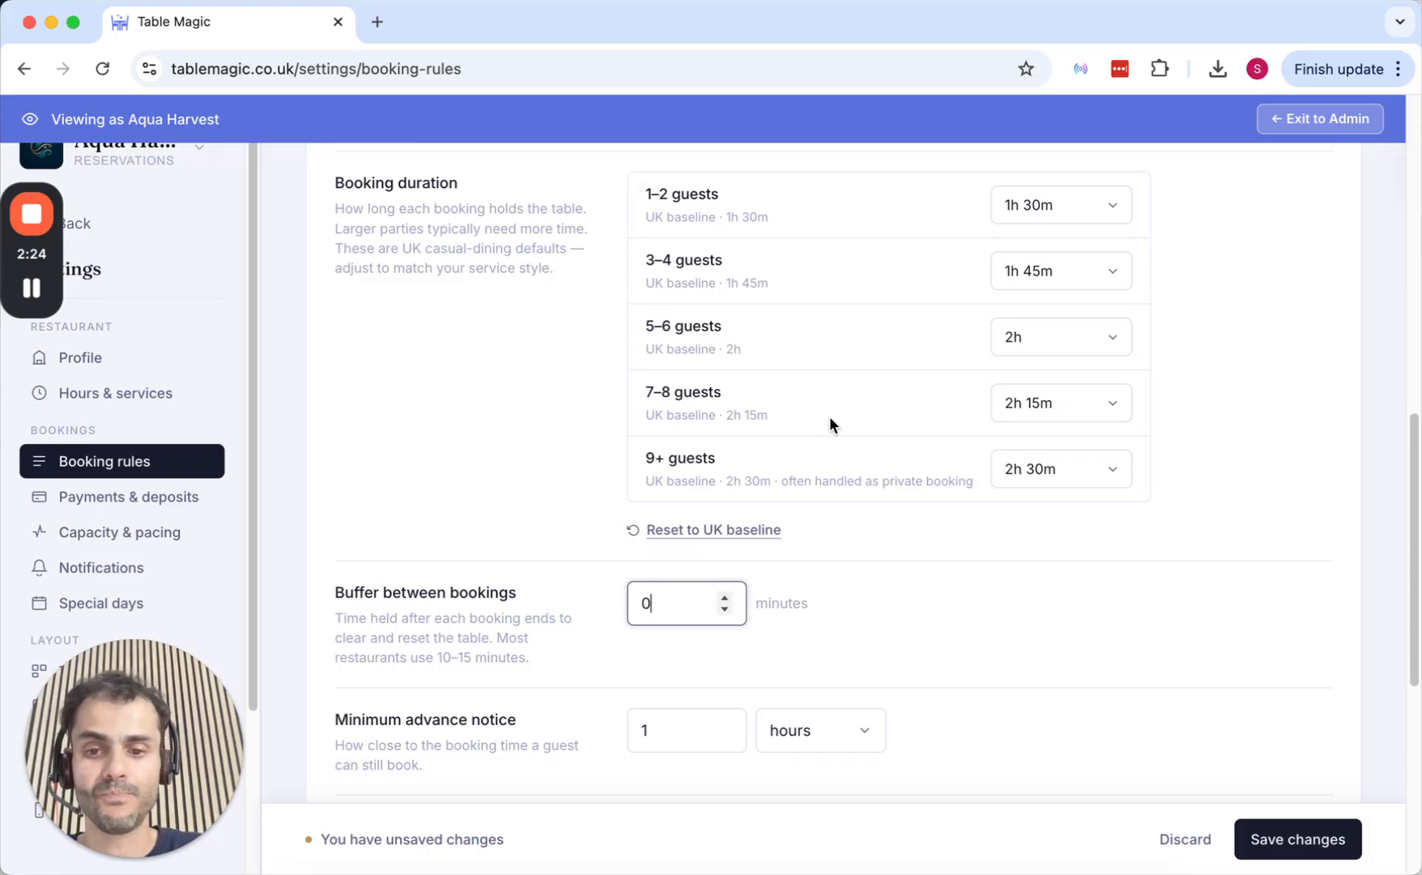
Set the minimum advance notice to 0 minutes
scroll(831, 423, down, 3)
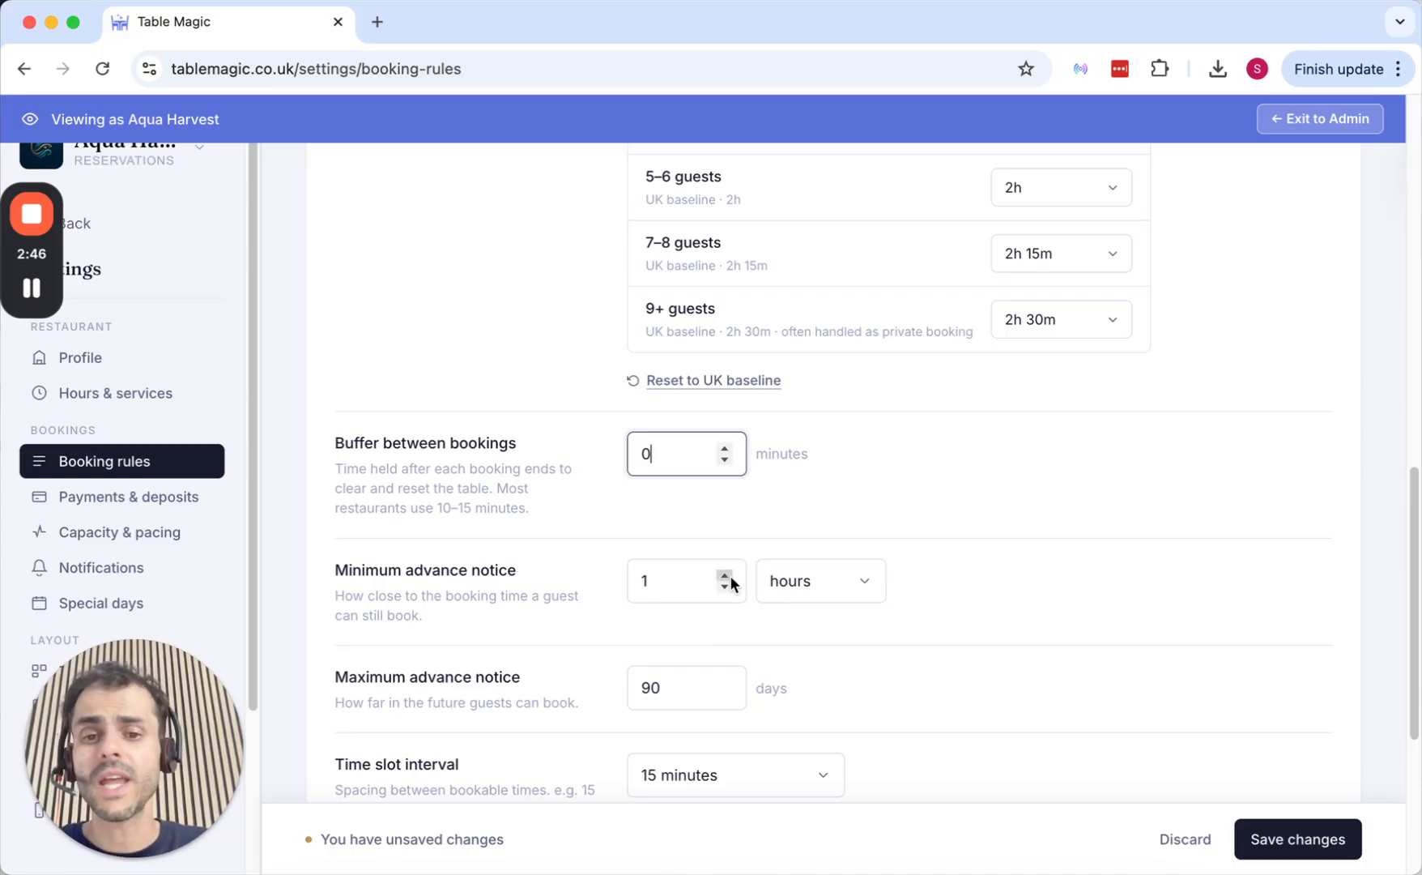
click(779, 575)
click(779, 557)
click(679, 580)
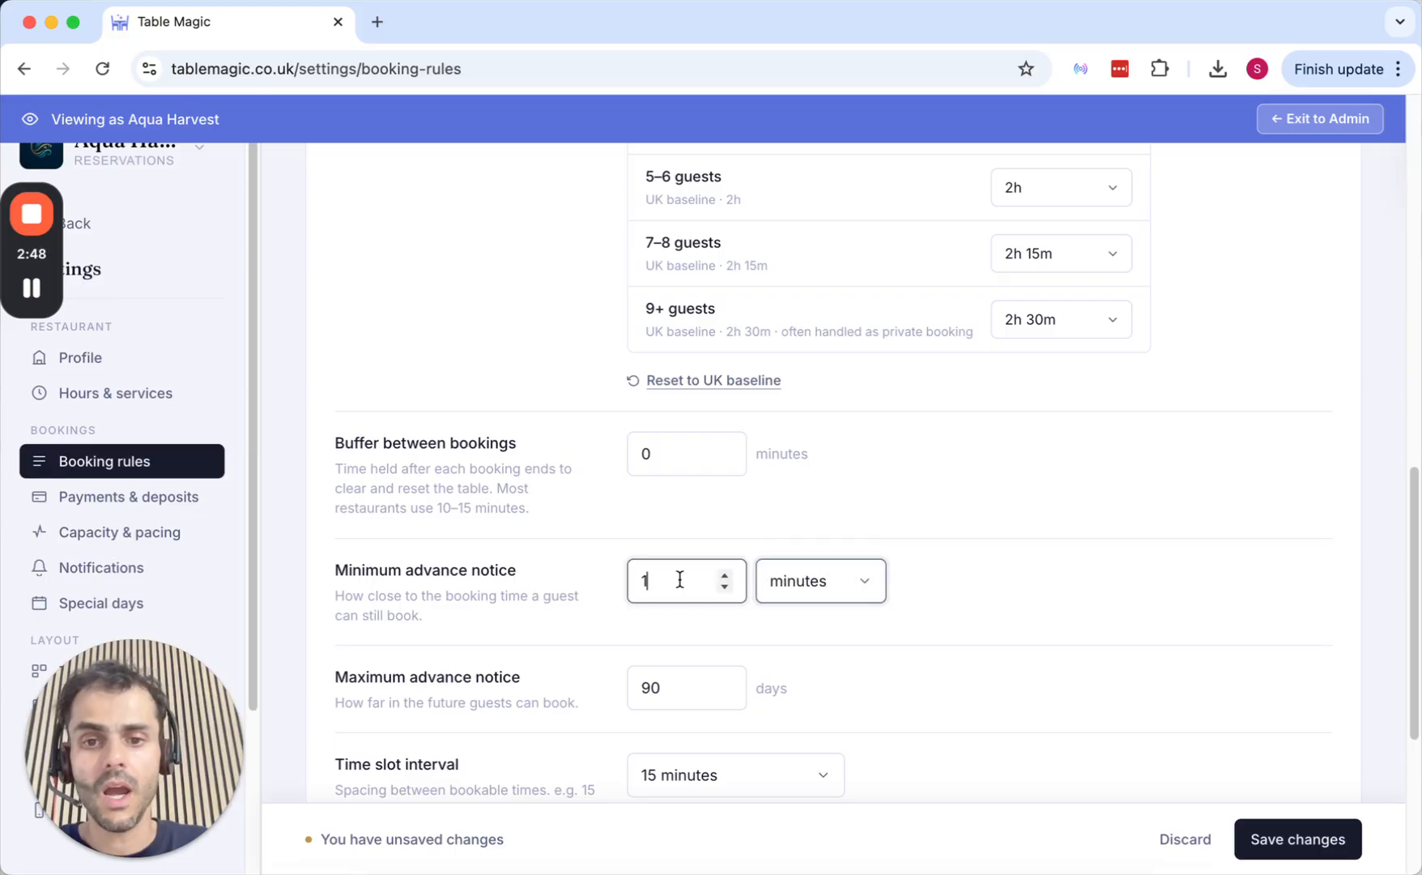
key(BackSpace)
text(0)
click(546, 618)
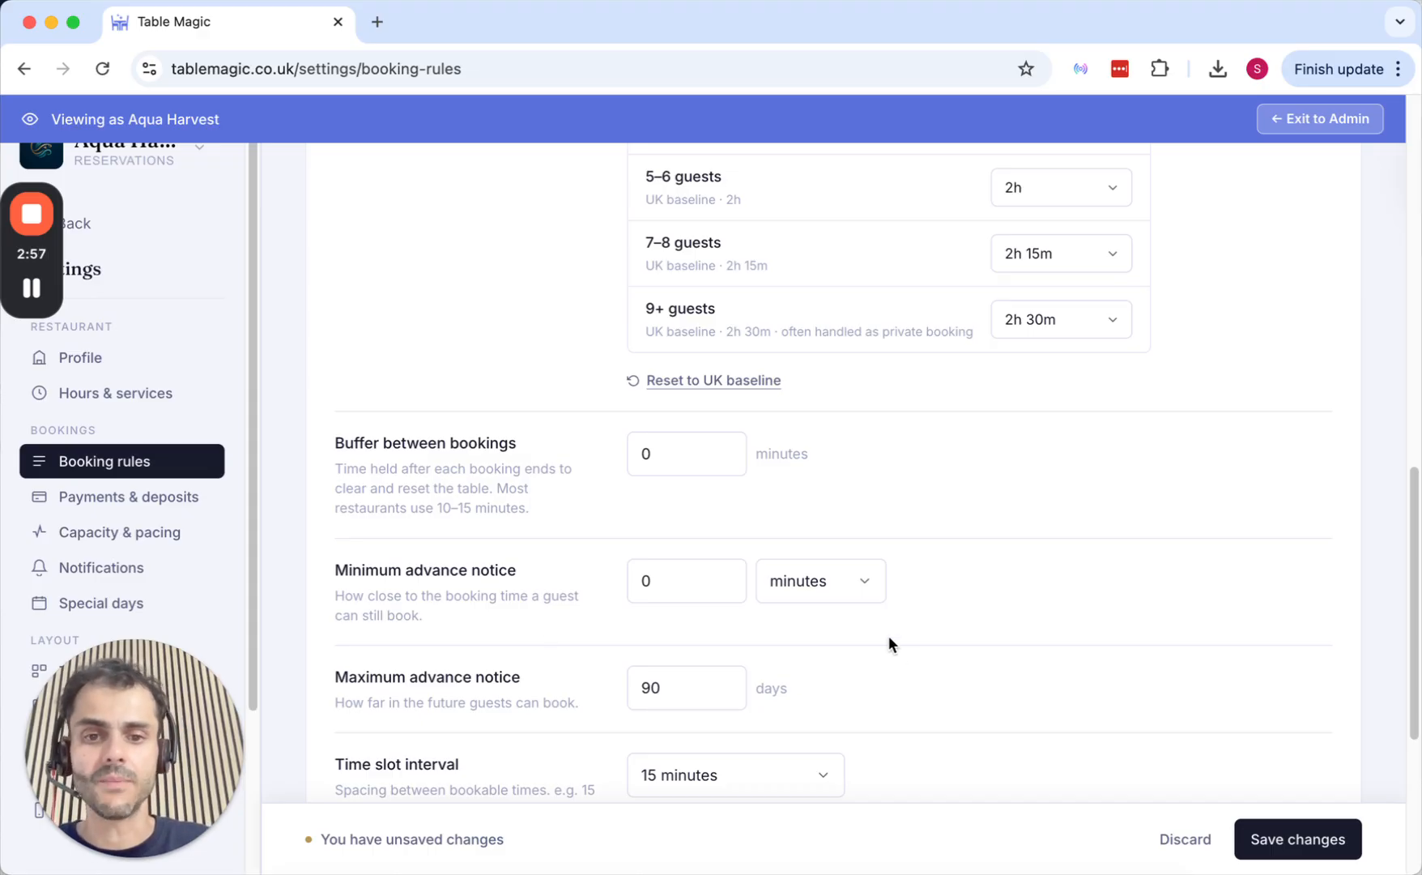
Set the minimum advance notice to 1 hour
click(850, 581)
click(761, 606)
click(675, 580)
double_click(675, 580)
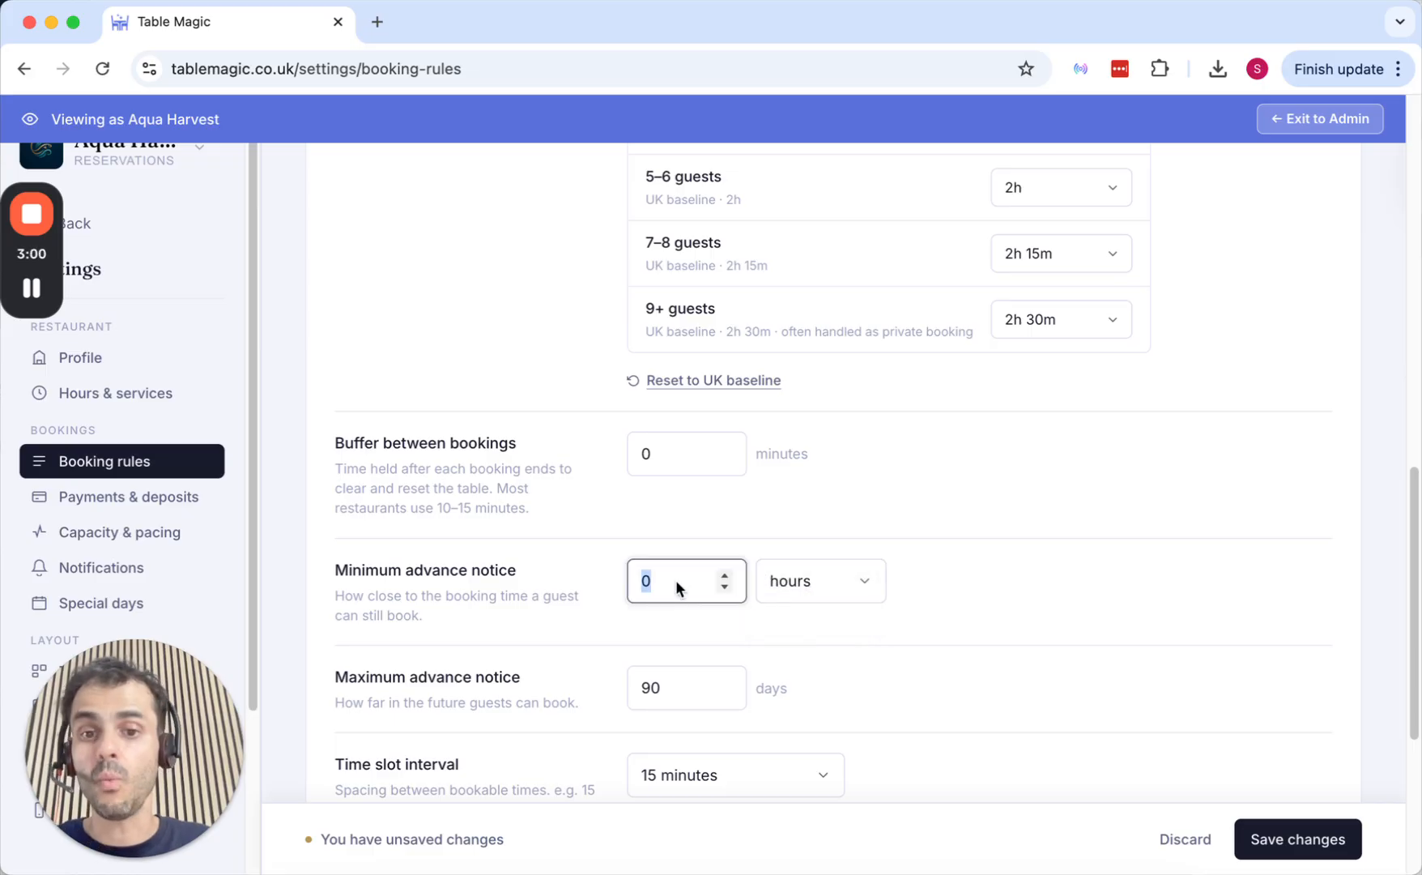
text(1)
click(586, 578)
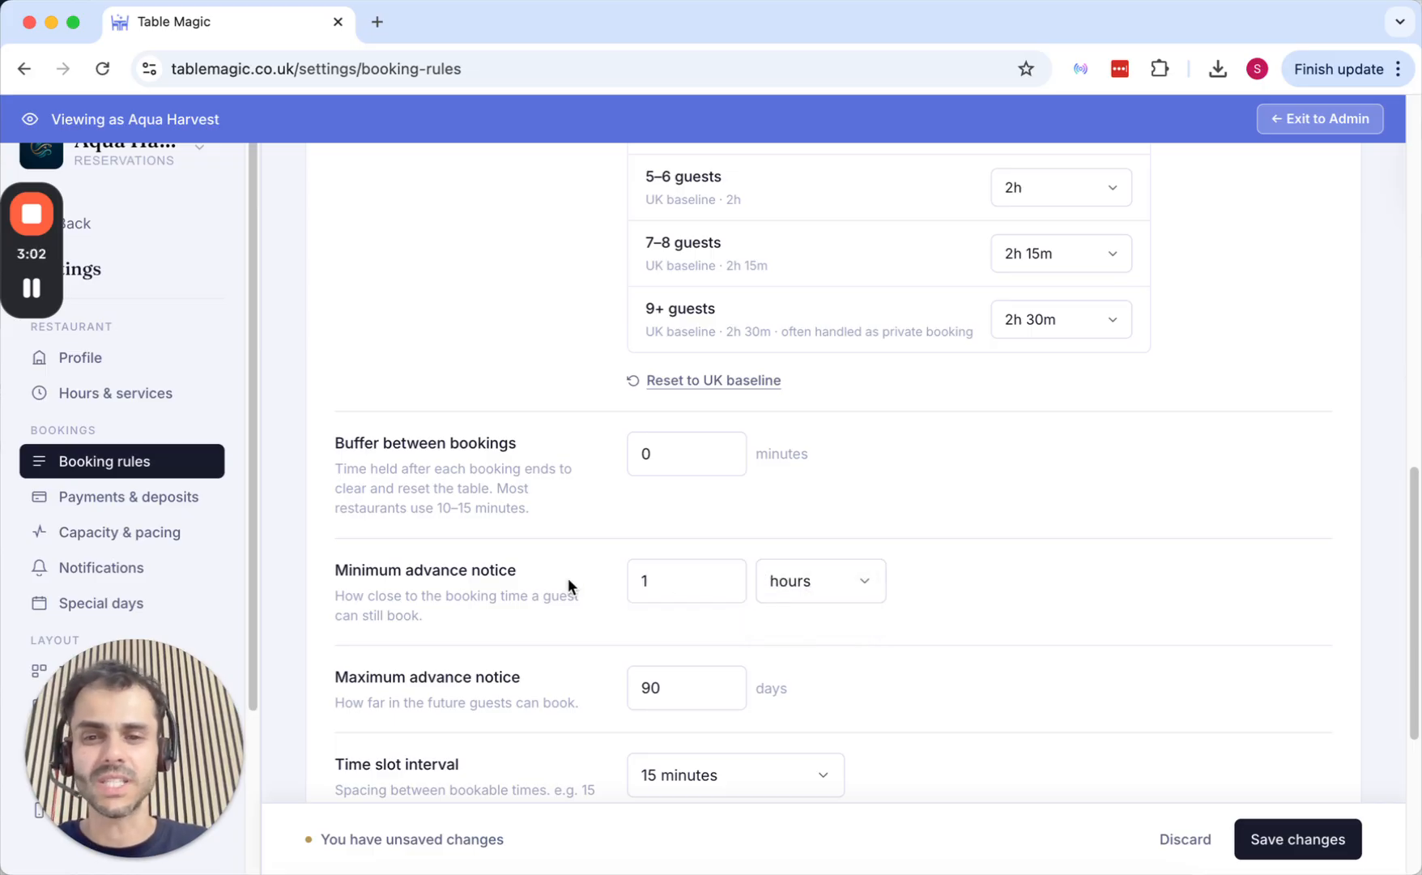
Check the maximum advance notice setting without changing it
scroll(568, 577, down, 2)
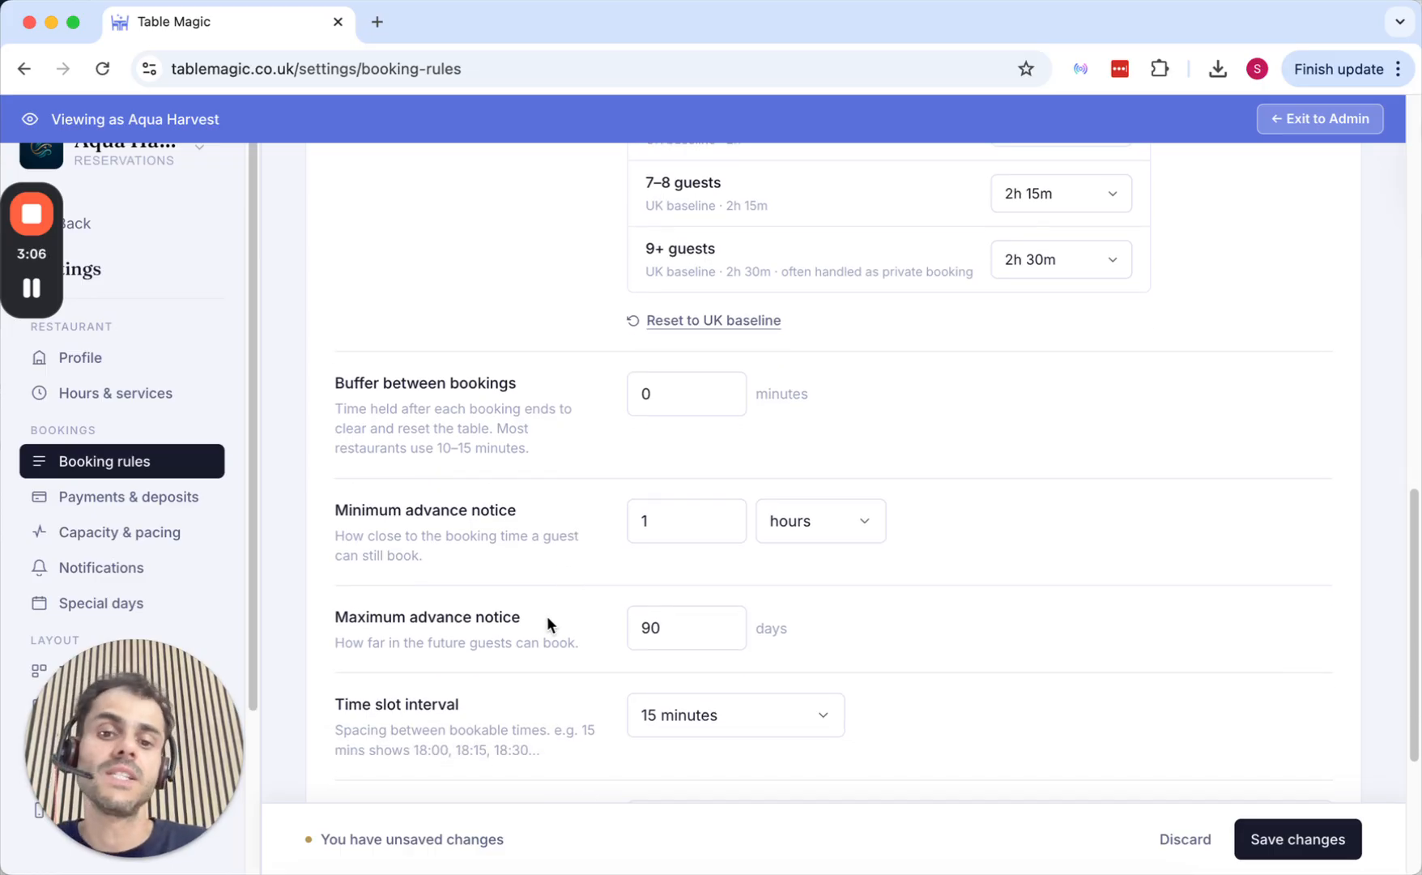
double_click(653, 625)
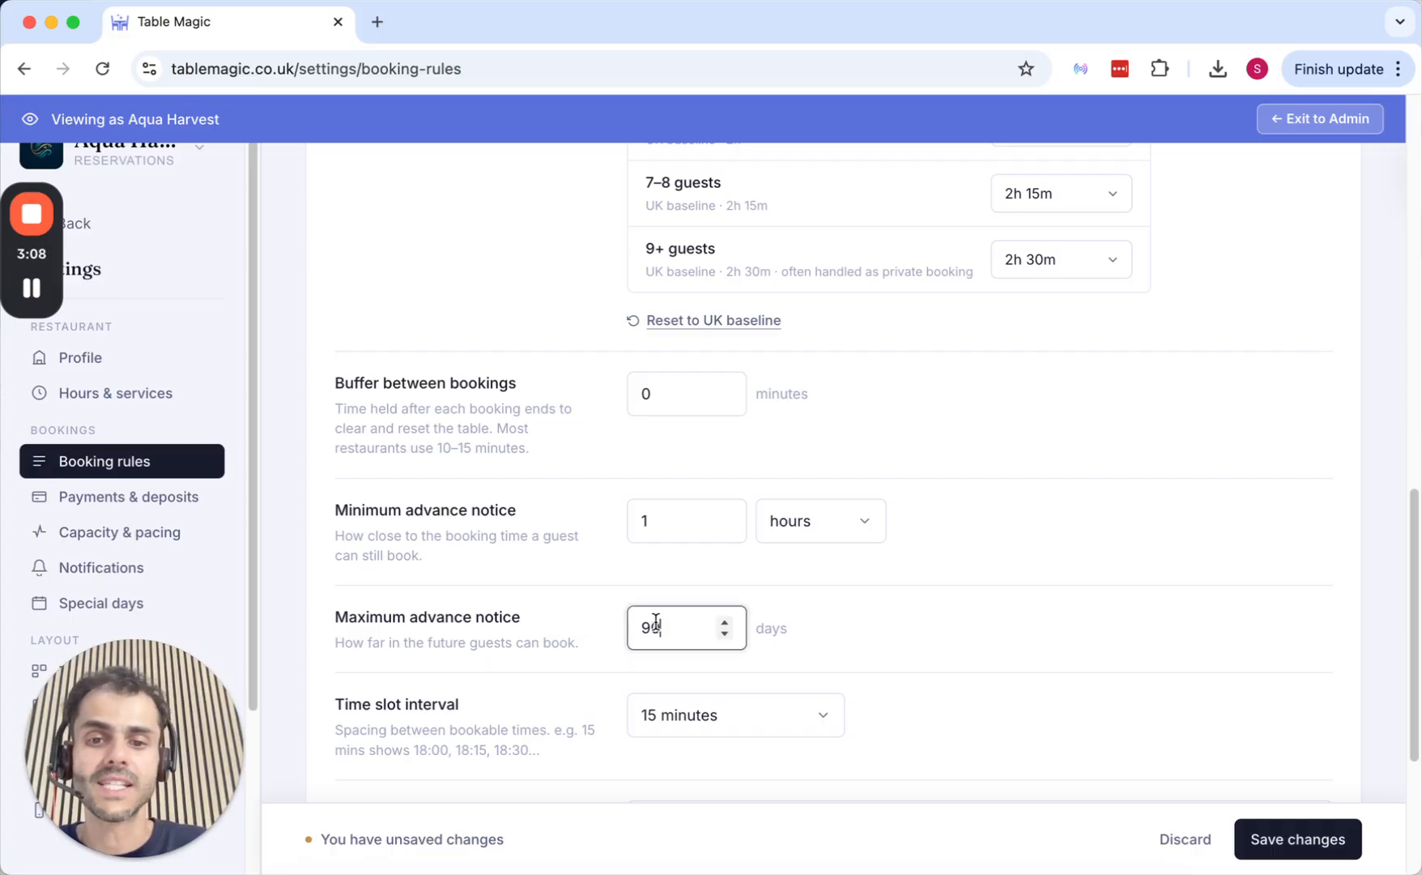
click(597, 628)
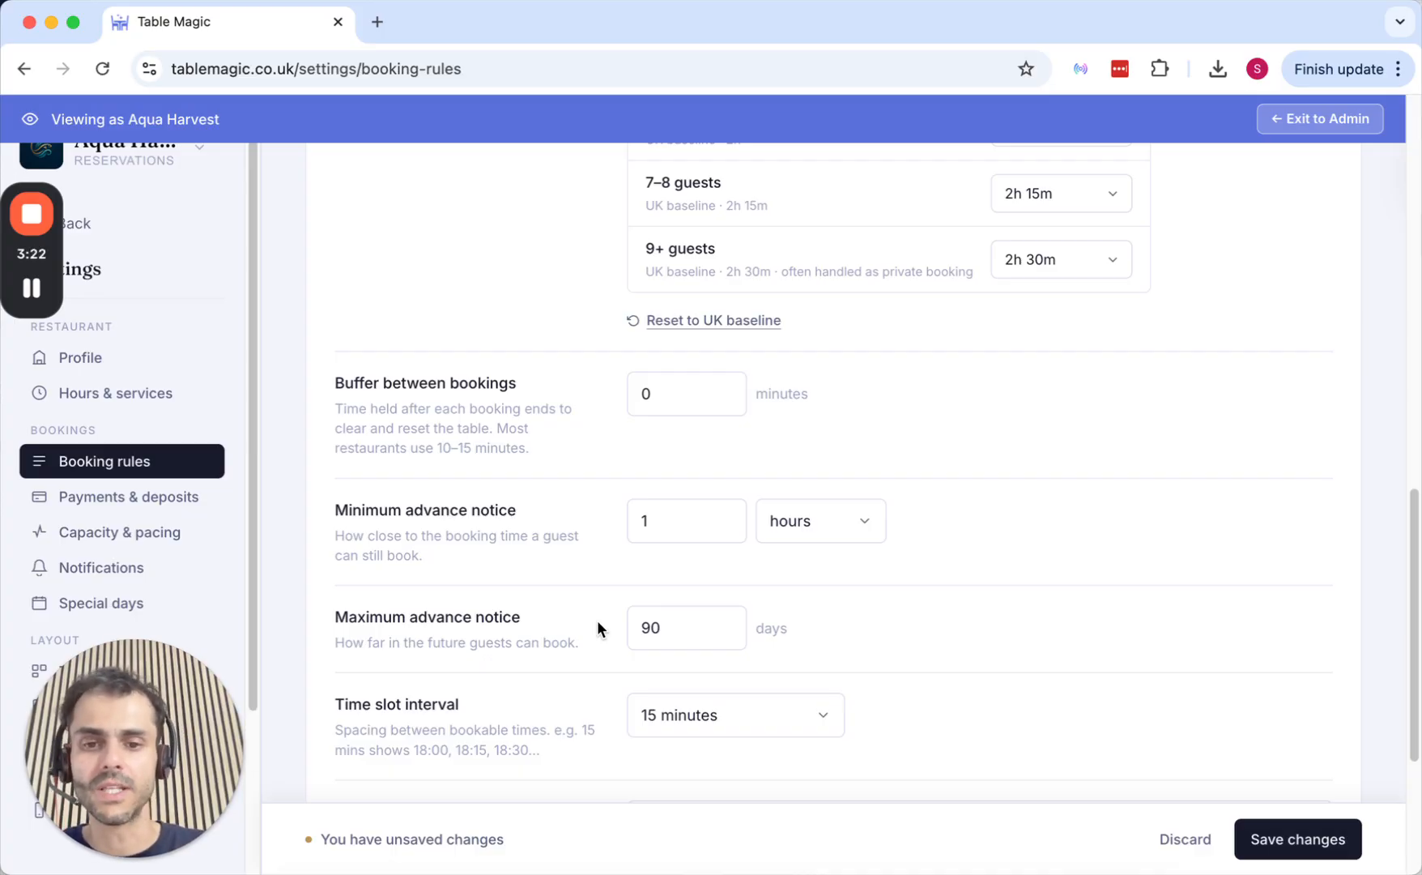
Look through the time slot interval options and keep 15 minutes
scroll(597, 629, down, 2)
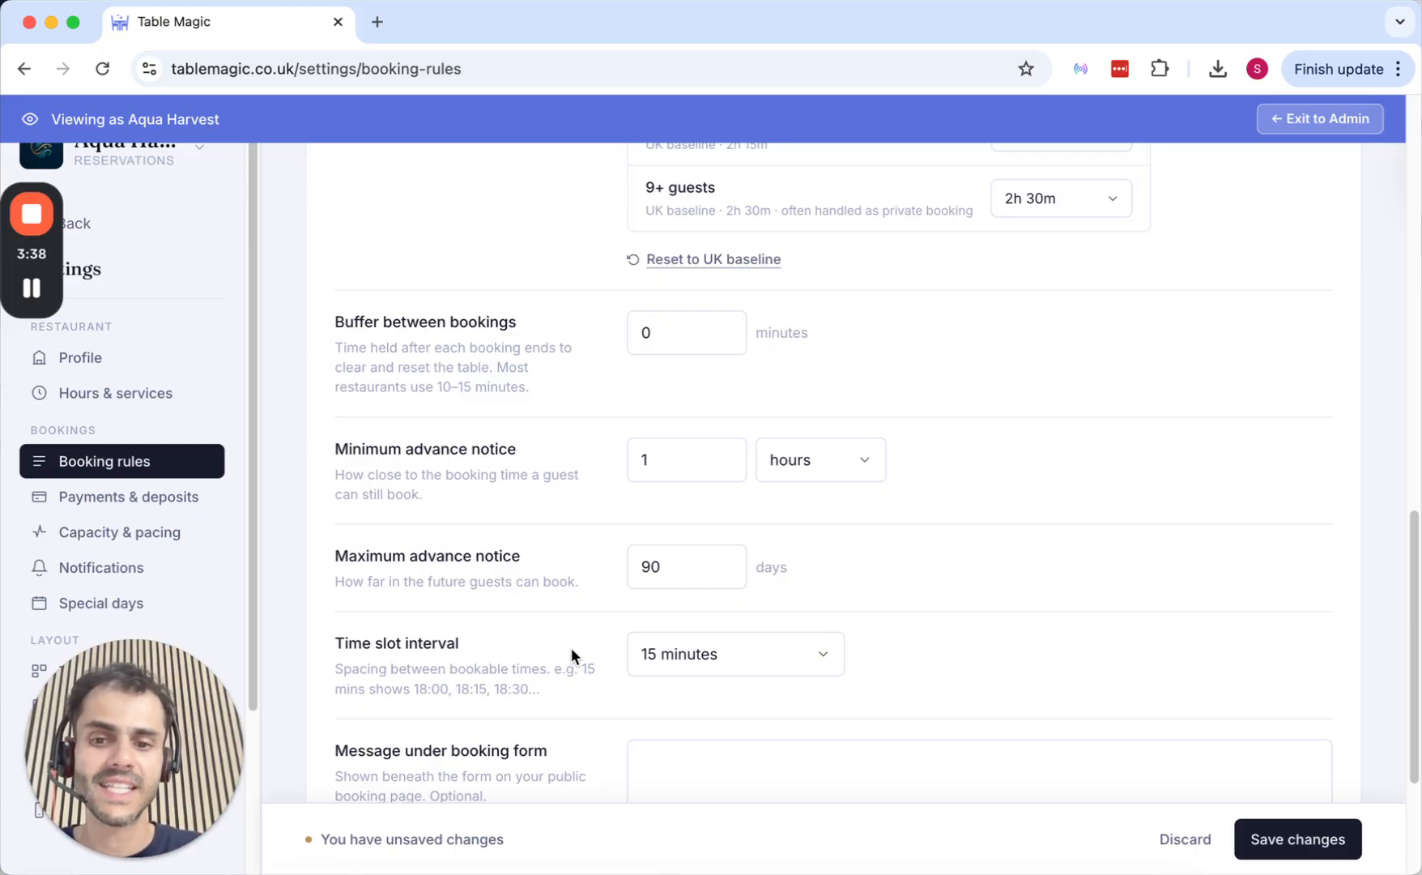
click(655, 663)
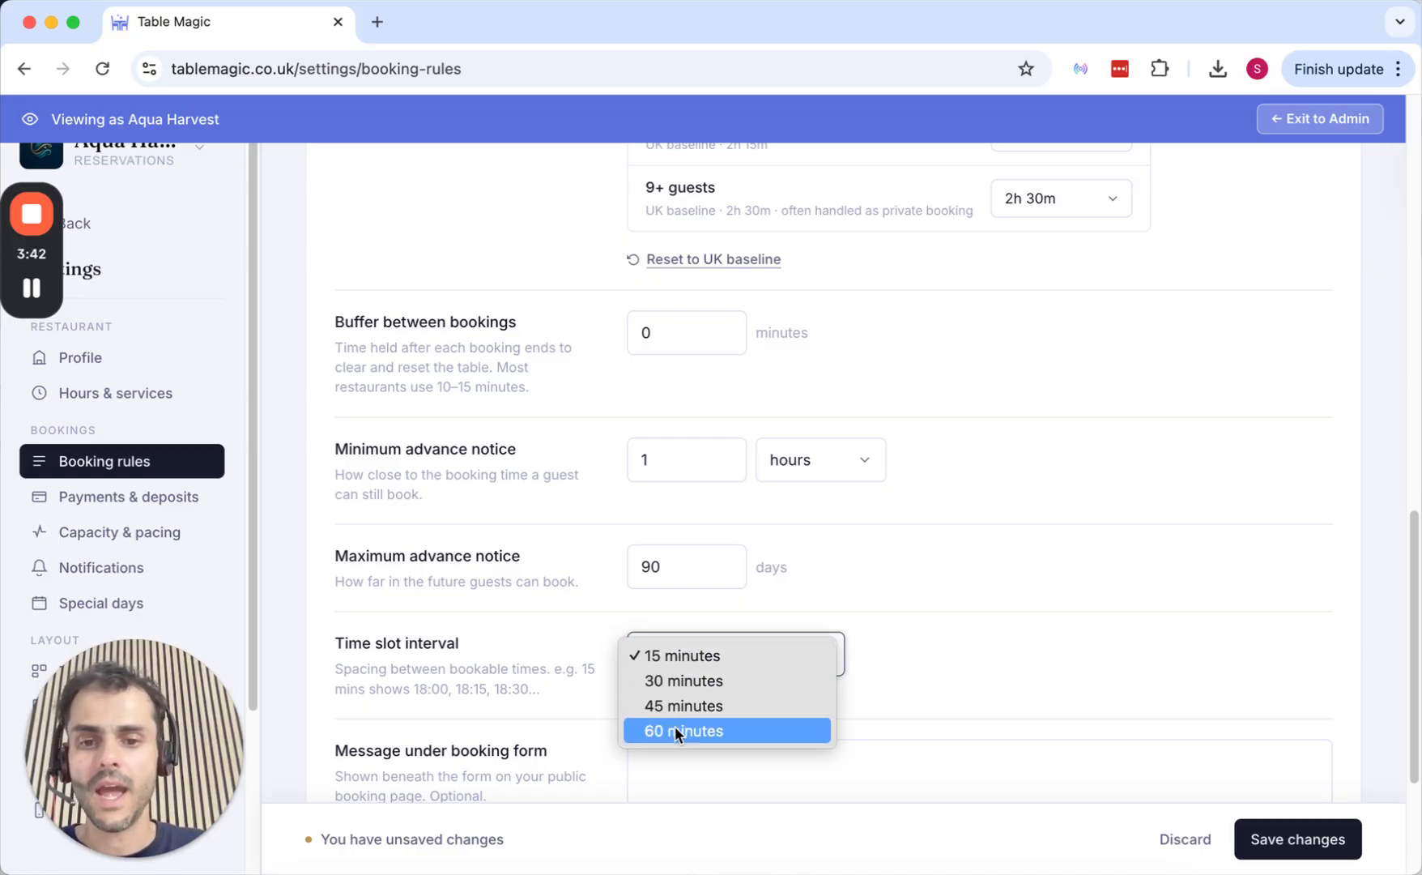
click(573, 696)
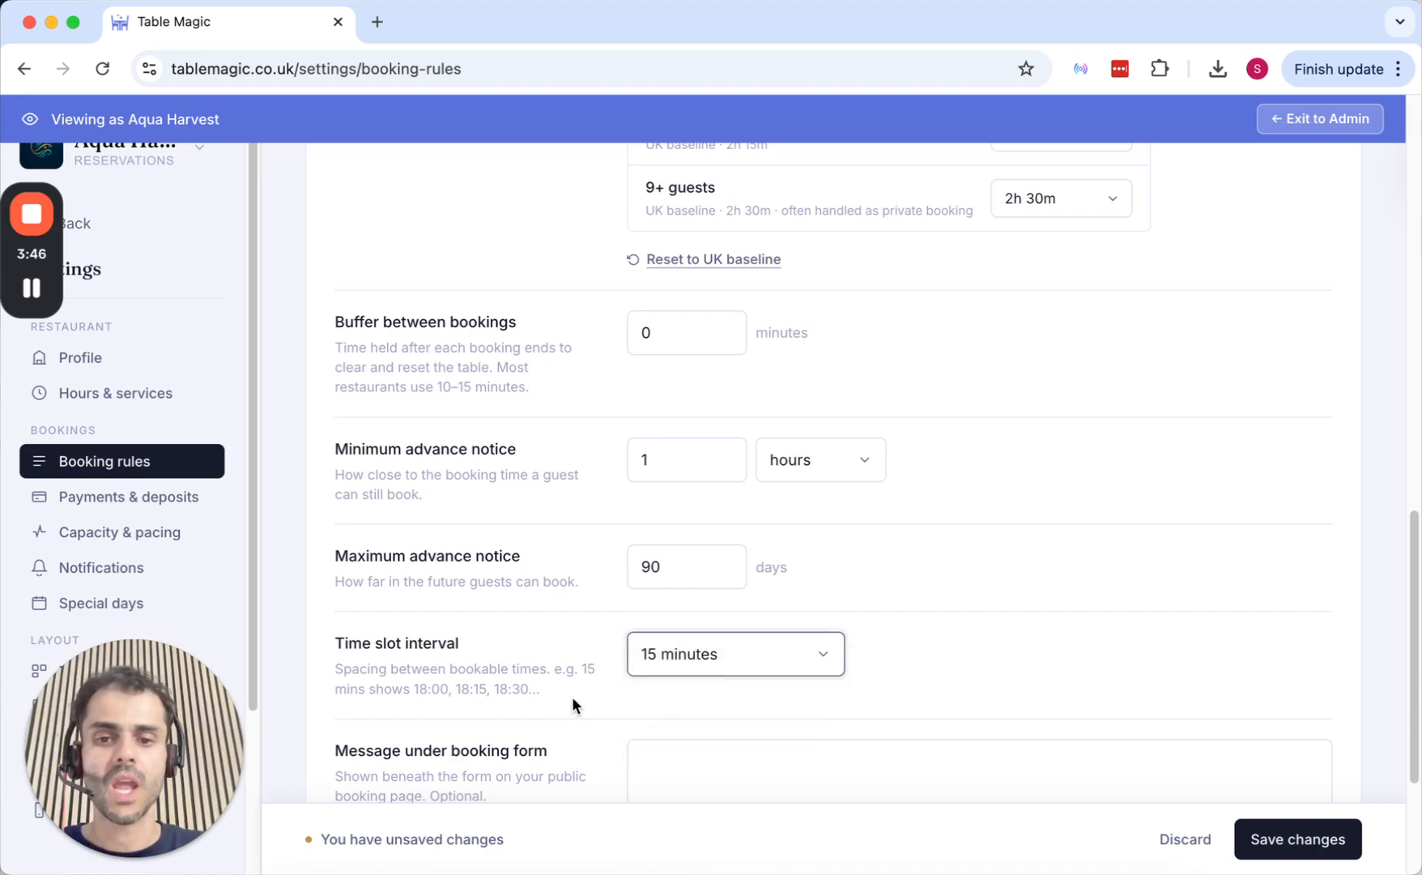
scroll(572, 703, down, 1)
click(663, 634)
click(663, 631)
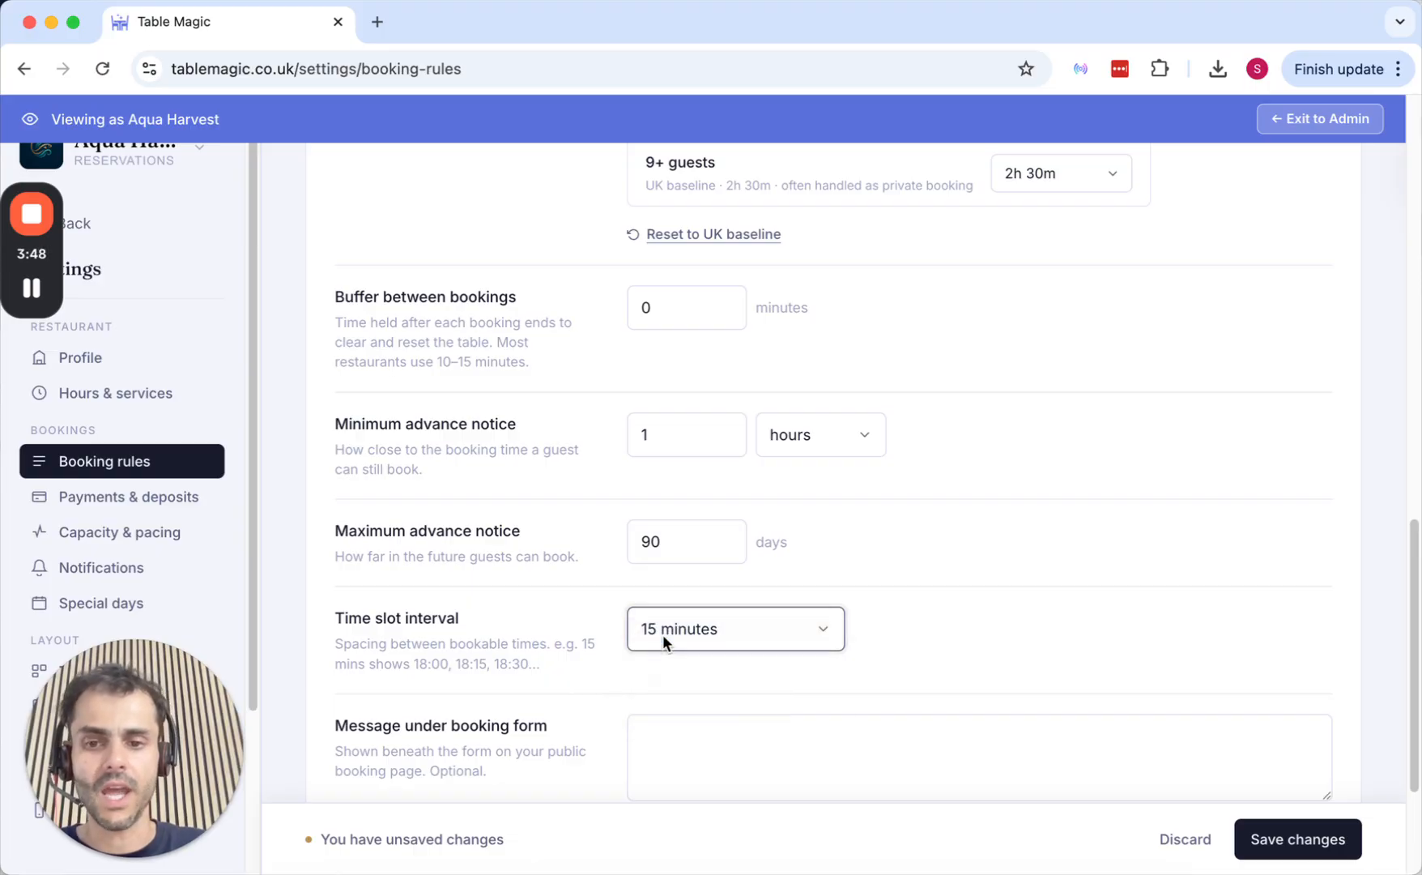
Check the optional message under the booking form and the section for pausing online bookings
scroll(573, 664, down, 4)
click(680, 621)
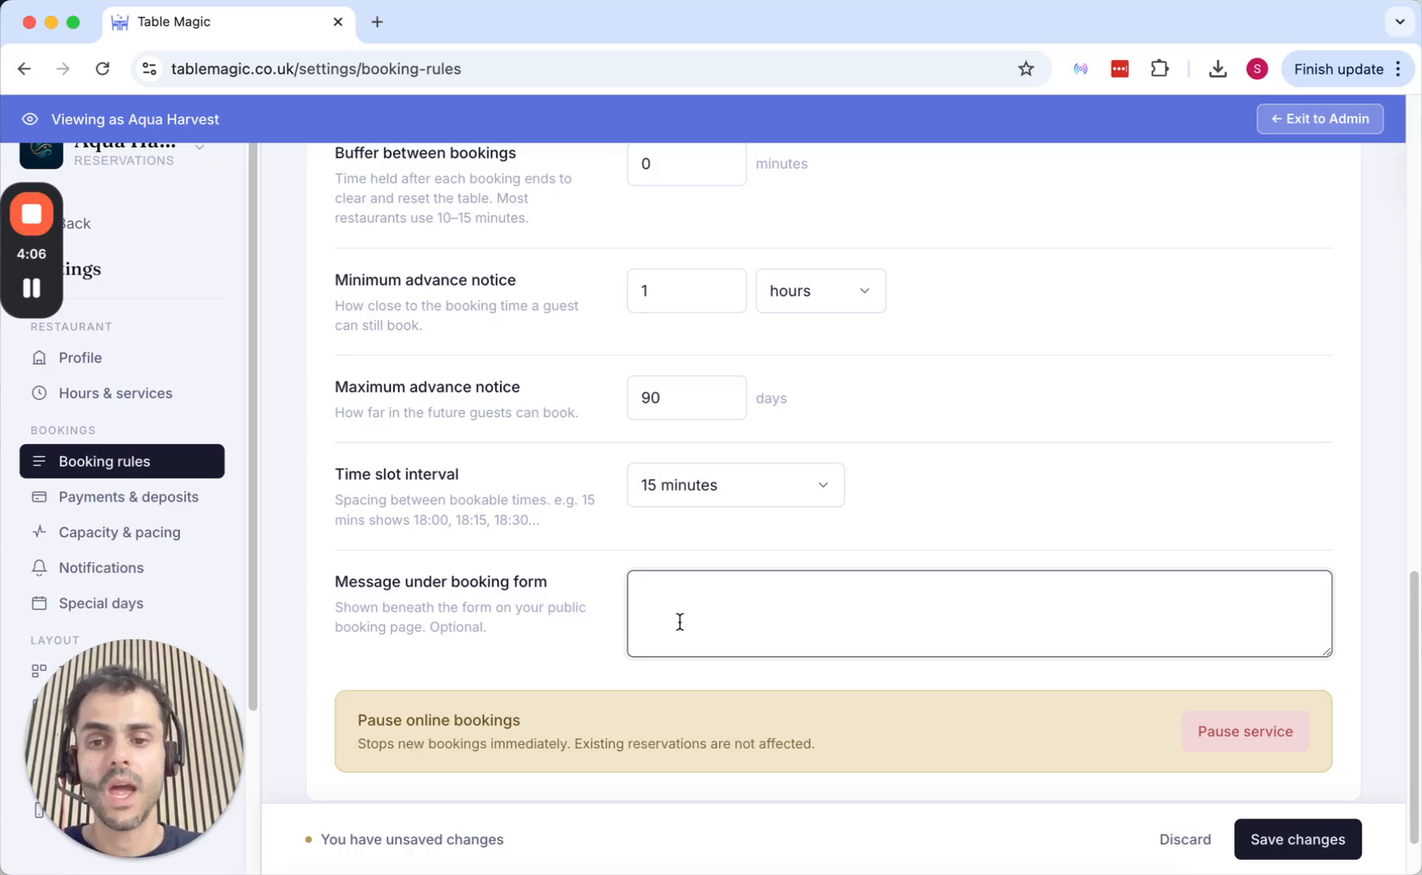
scroll(678, 622, down, 2)
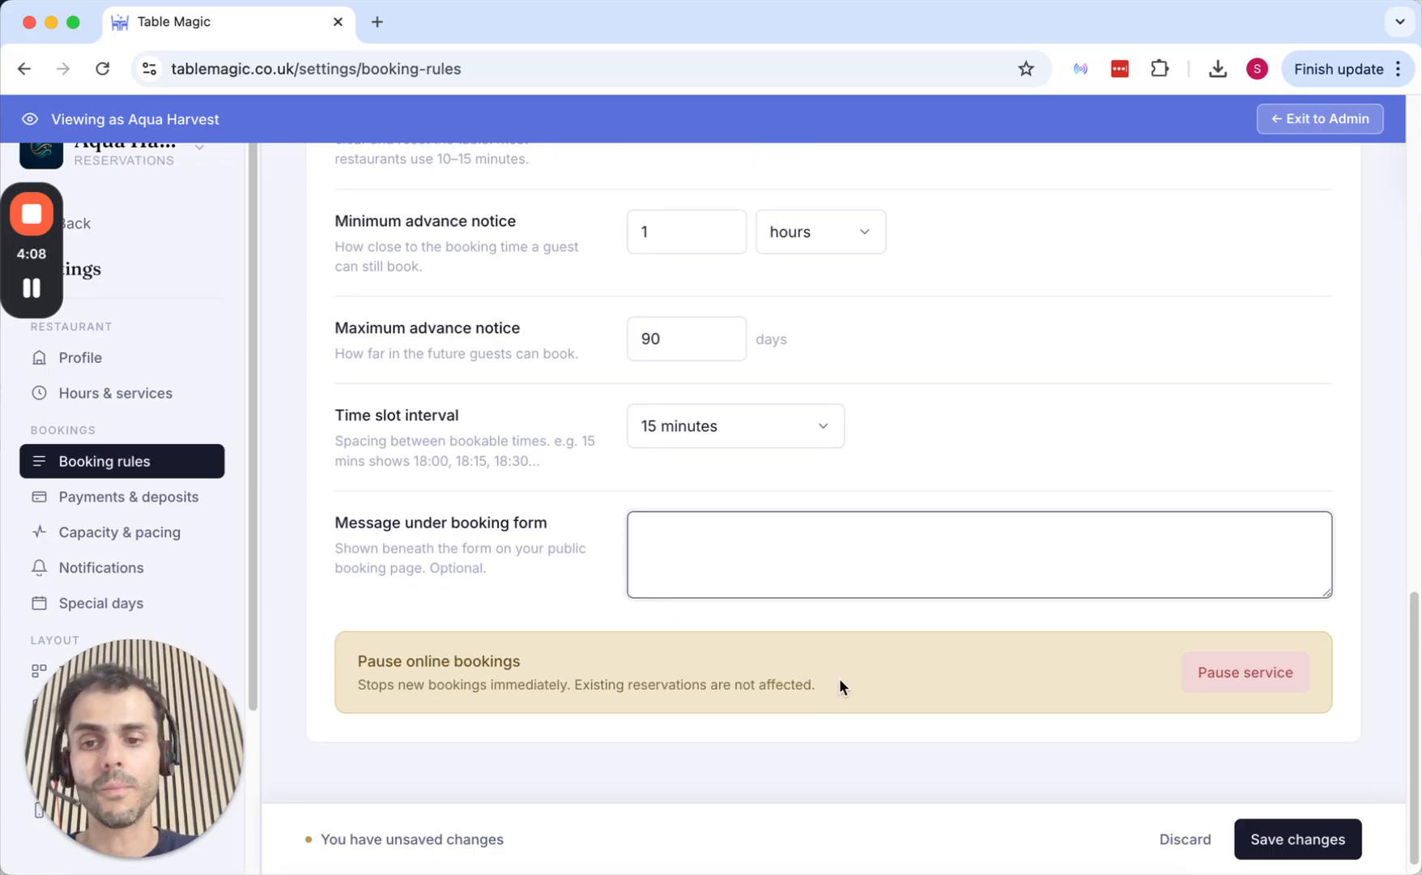